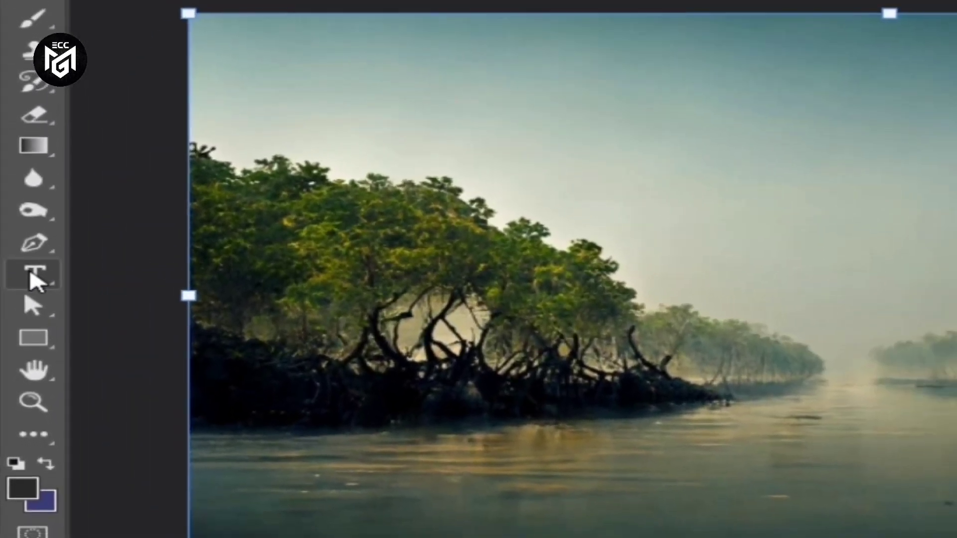
# Add a placeholder text layer in the sky of the river photo and set its font to SutonnyMJ Bold.
pyautogui.click(25, 272)
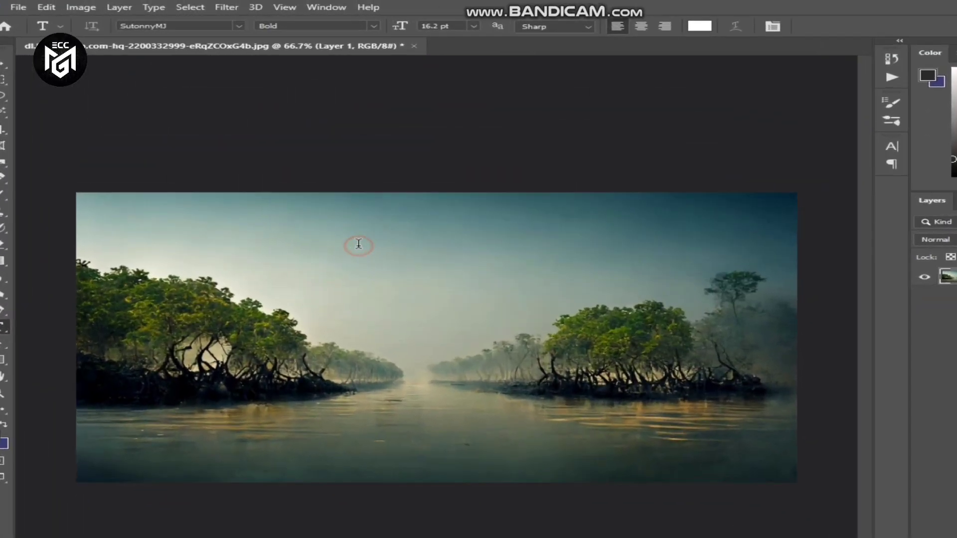
pyautogui.click(358, 244)
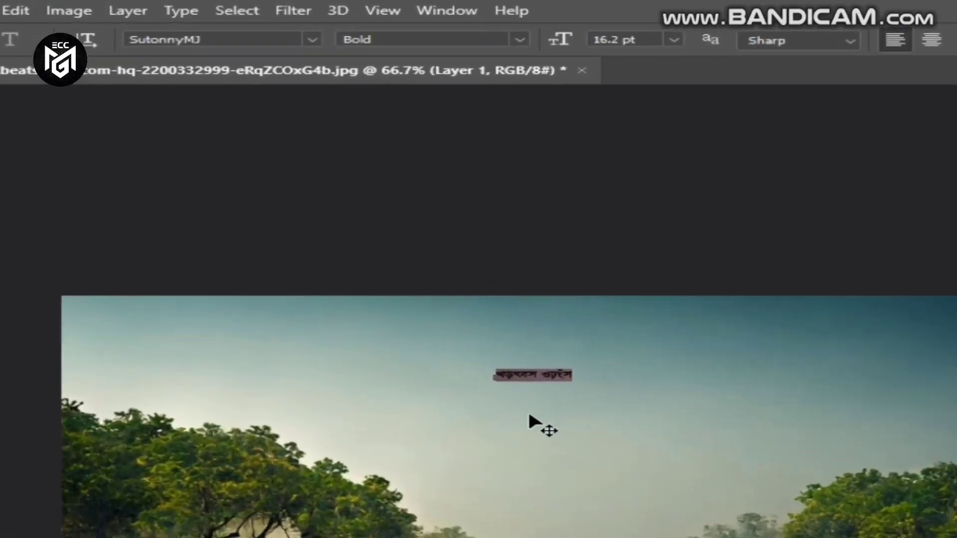
pyautogui.click(195, 27)
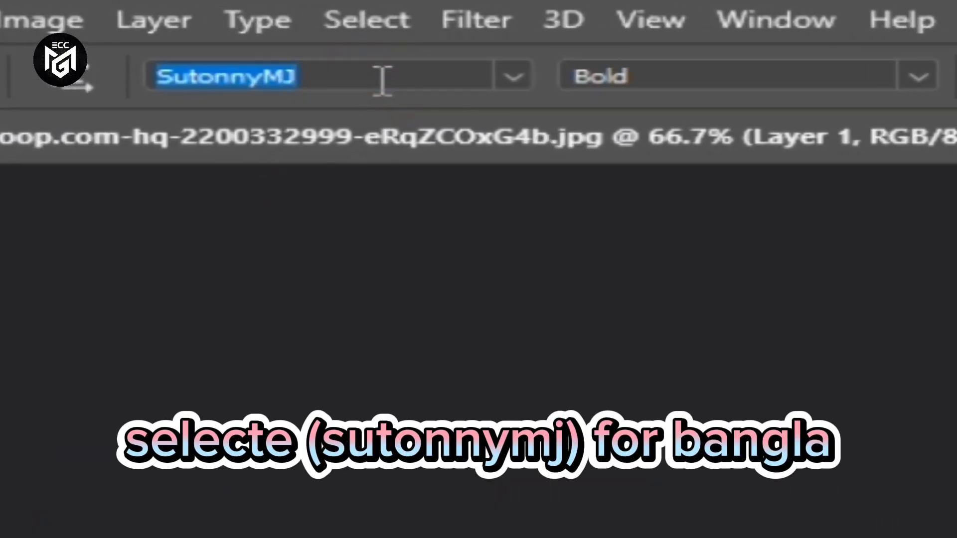
pyautogui.write('yR')
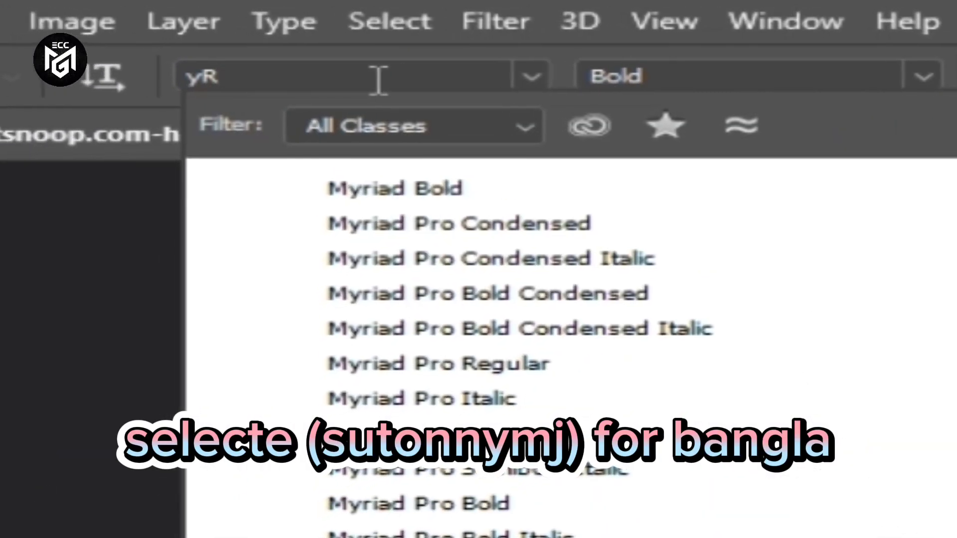
pyautogui.click(343, 79)
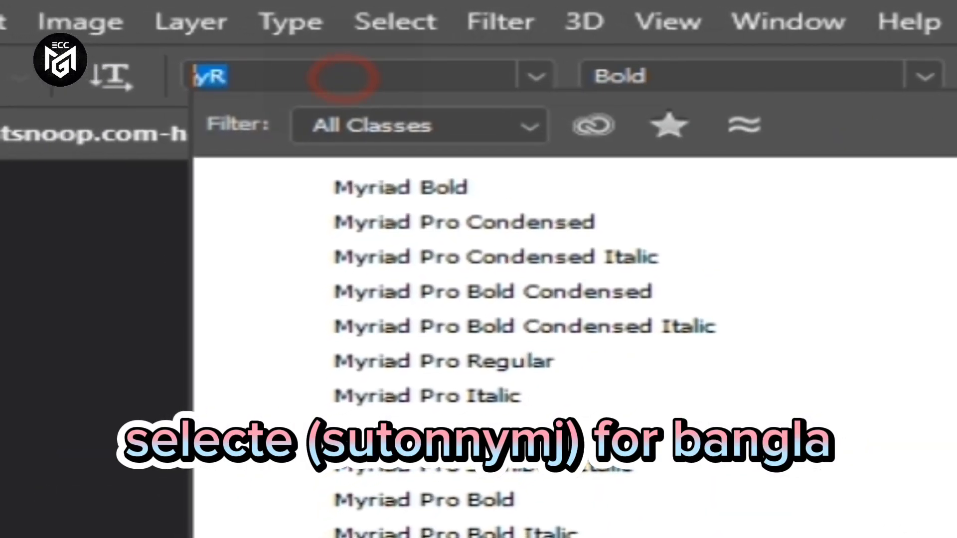
pyautogui.write('su')
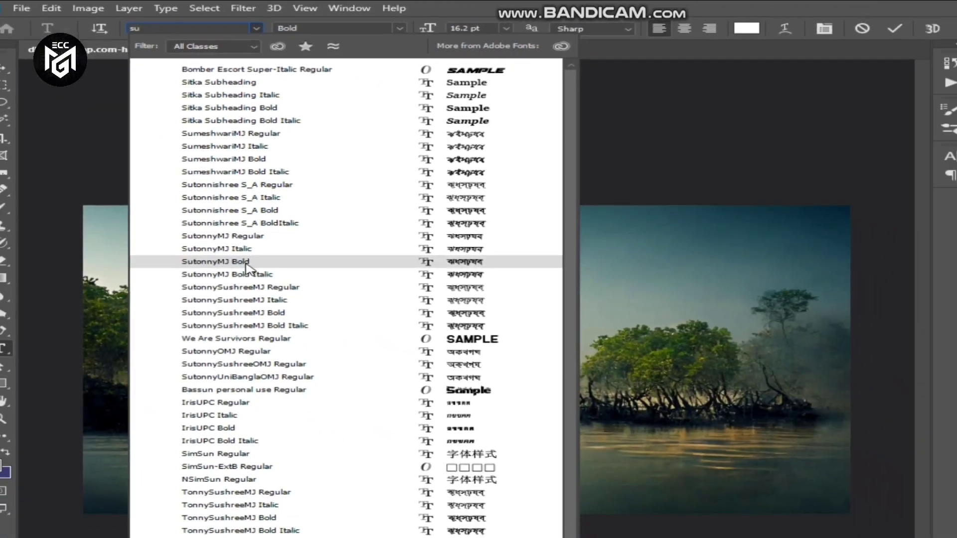
pyautogui.click(357, 434)
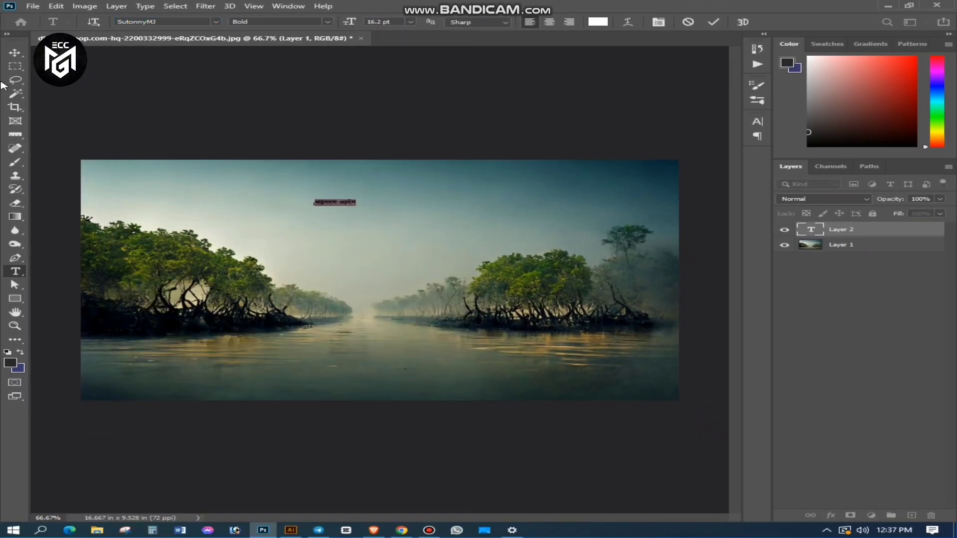
# Enlarge the placeholder text to about 164 pt and centre it across the sky.
pyautogui.click(15, 52)
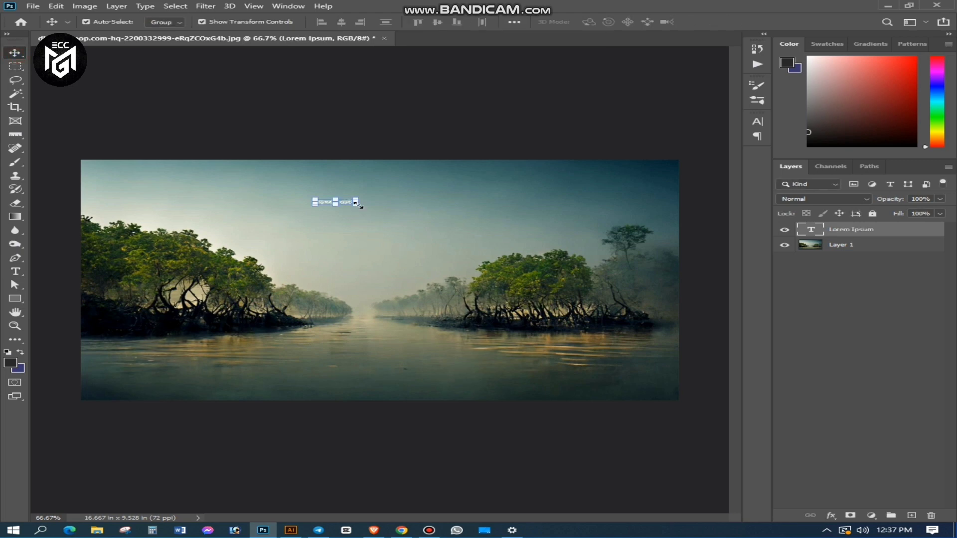
pyautogui.moveTo(358, 203); pyautogui.dragTo(512, 283)
pyautogui.moveTo(281, 193); pyautogui.dragTo(324, 212)
# Replace the placeholder text with the Bangla title "সুন্দরবন" and scale it to about 167%.
pyautogui.click(22, 272)
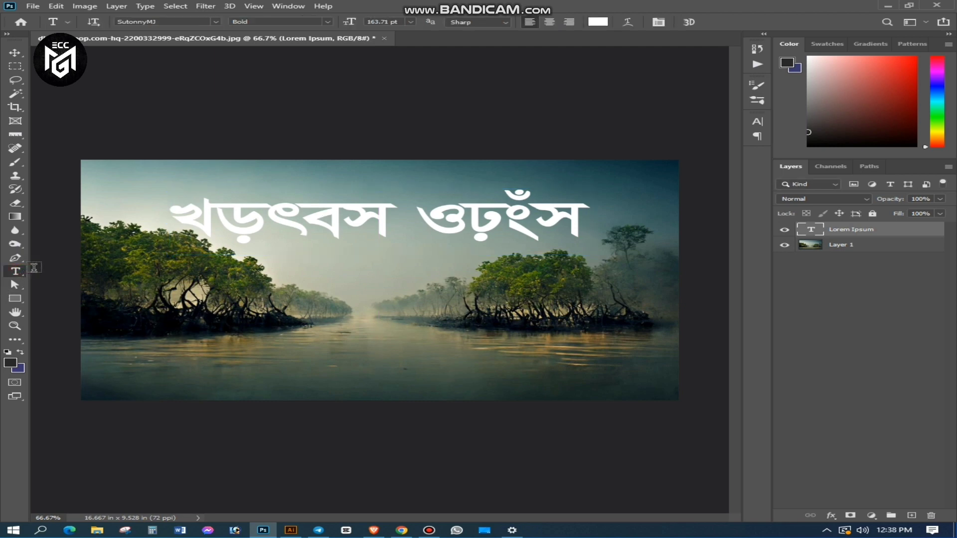
pyautogui.tripleClick(331, 222)
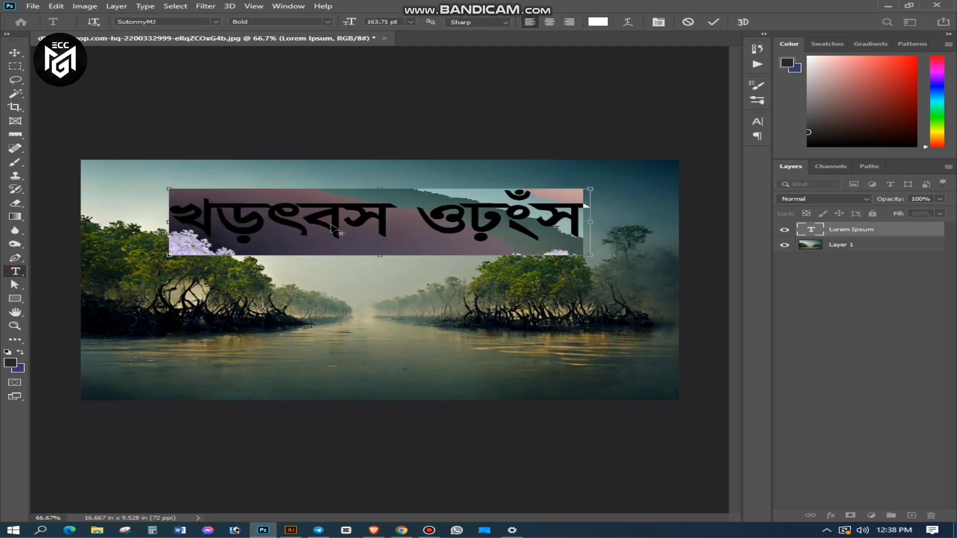
pyautogui.write('m')
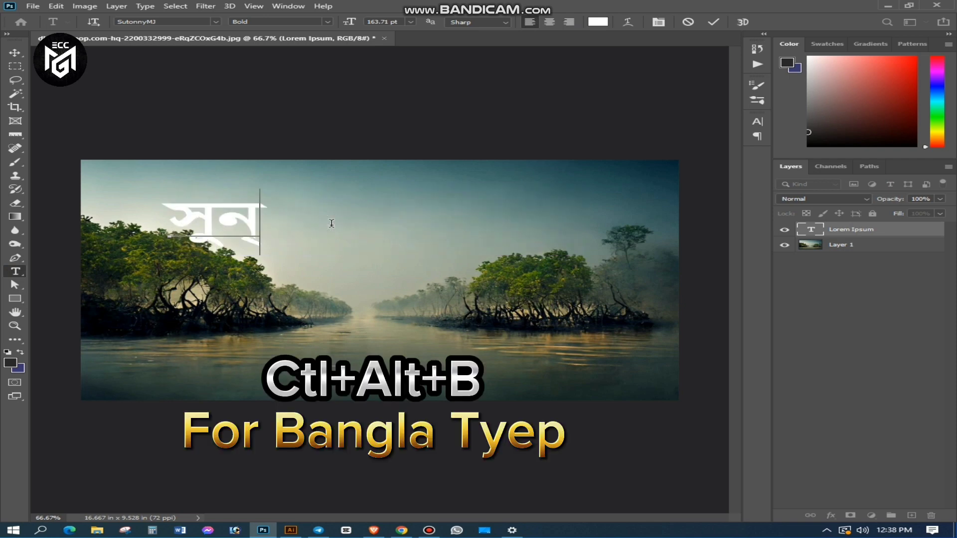
pyautogui.write('ুন্দর')
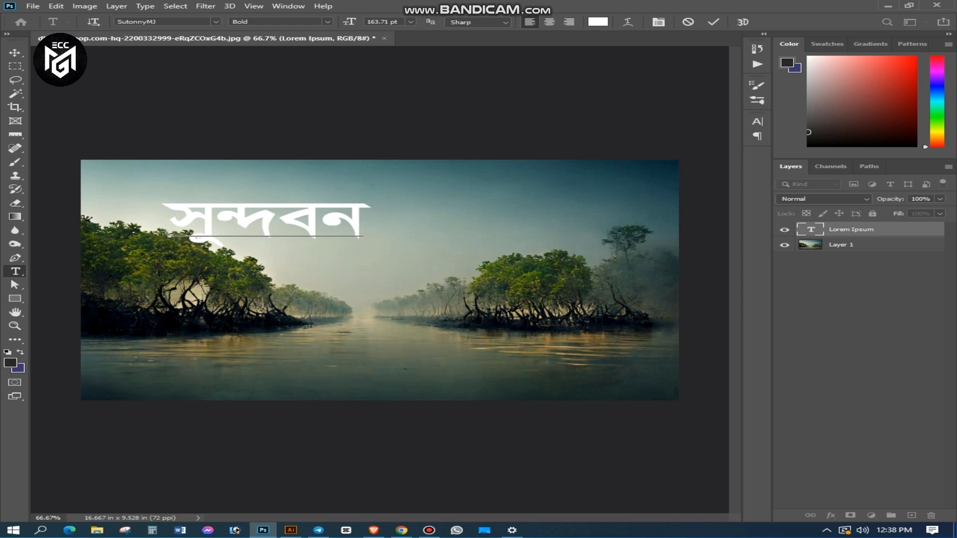
pyautogui.write('র')
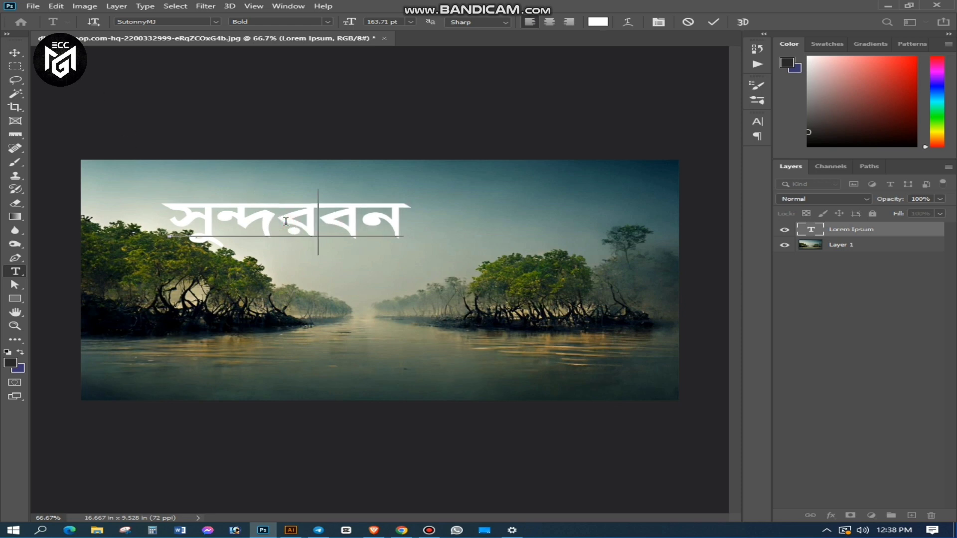
pyautogui.click(15, 53)
pyautogui.moveTo(388, 214); pyautogui.dragTo(572, 167)
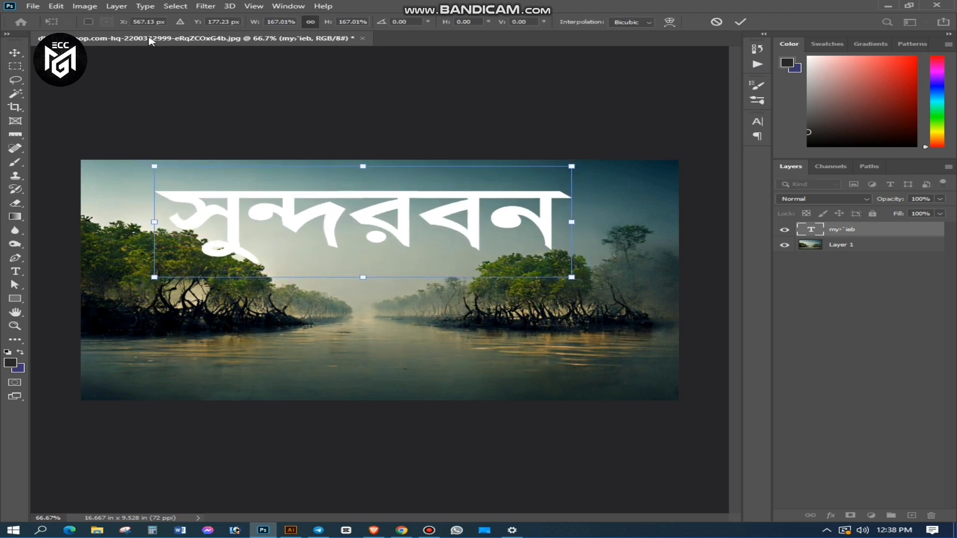
# Change the title's font to Padmo ANSI.
pyautogui.click(11, 273)
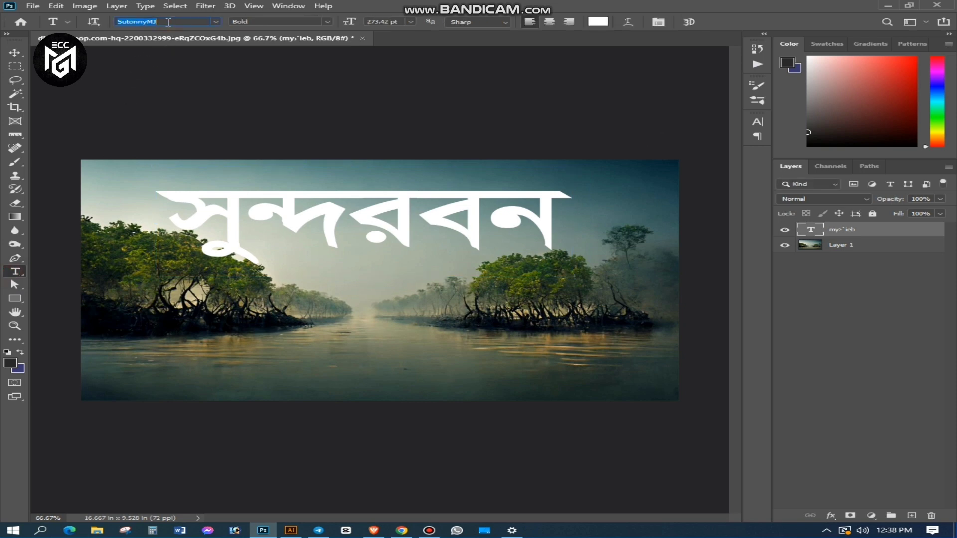
pyautogui.write('p')
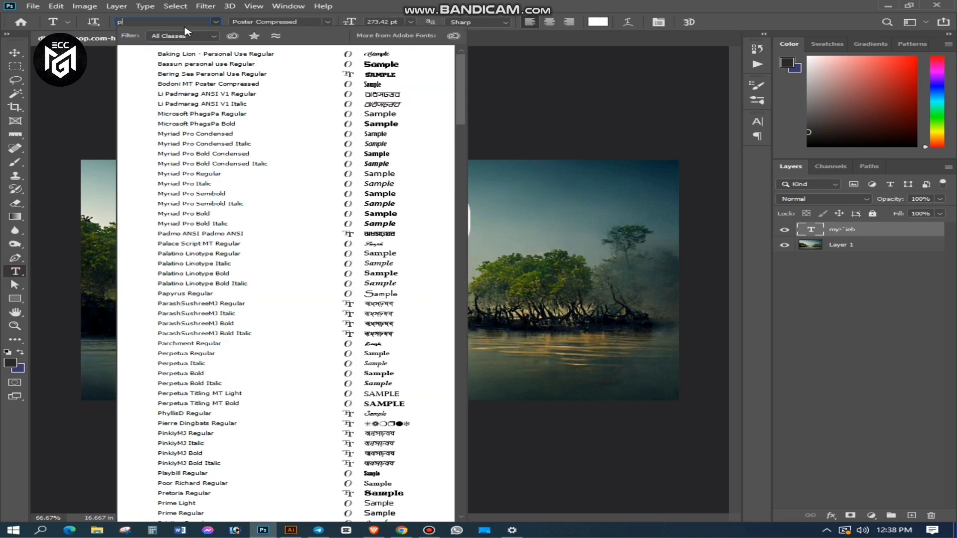
pyautogui.click(207, 234)
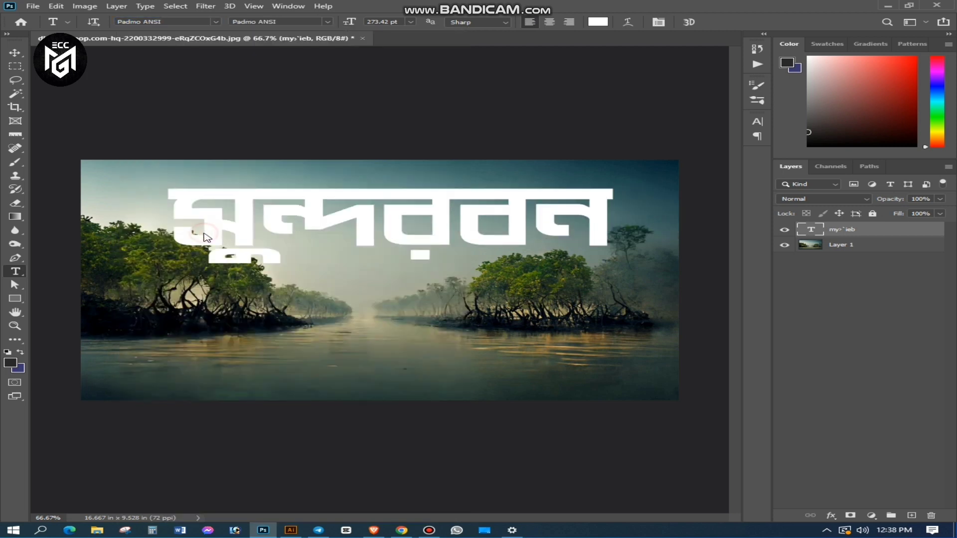
# Narrow the title to about 93% of its width and scale it down slightly.
pyautogui.click(15, 53)
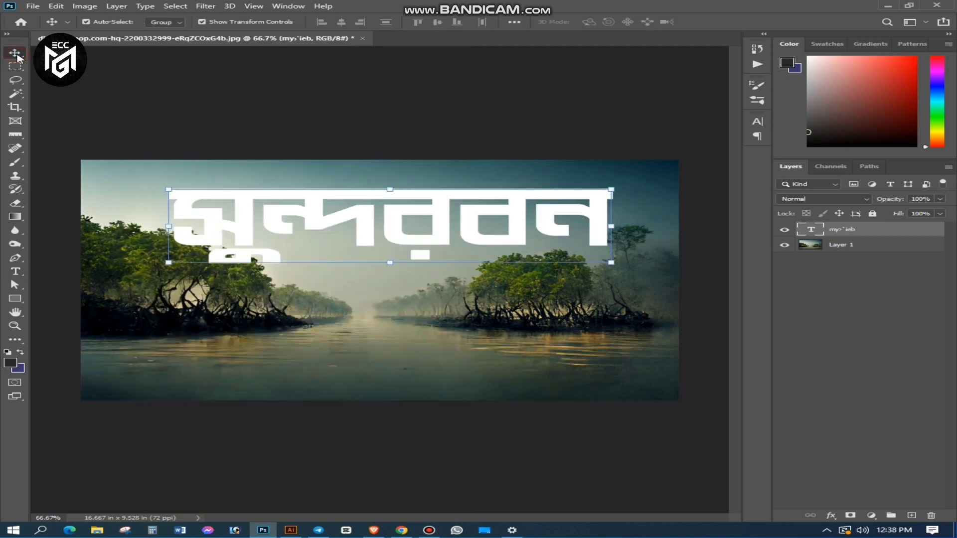
pyautogui.click(612, 228)
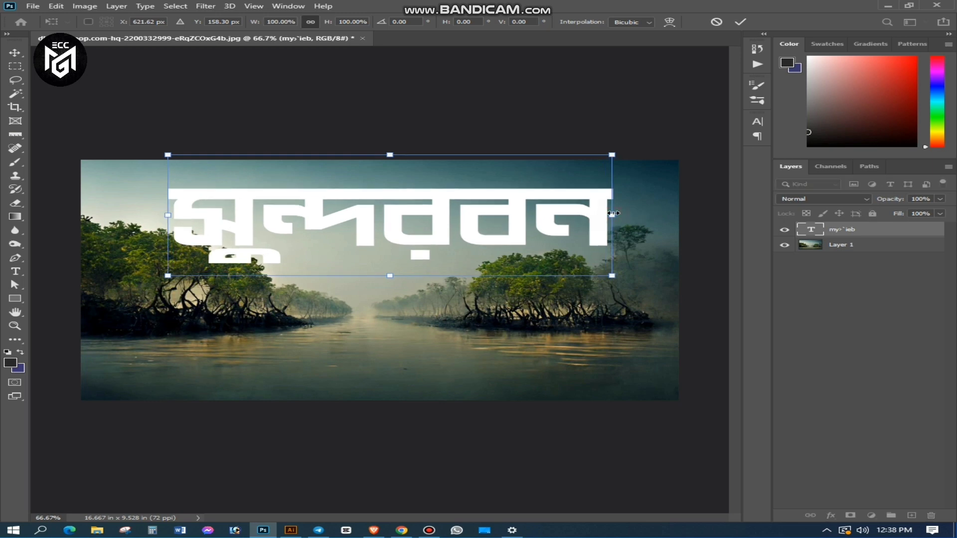
pyautogui.moveTo(613, 214); pyautogui.dragTo(583, 213)
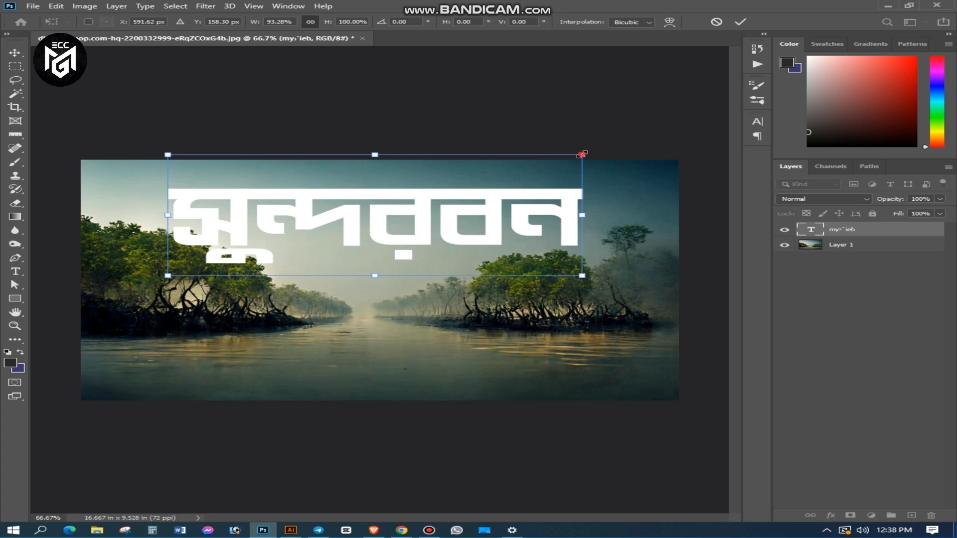
pyautogui.moveTo(582, 154); pyautogui.dragTo(574, 159)
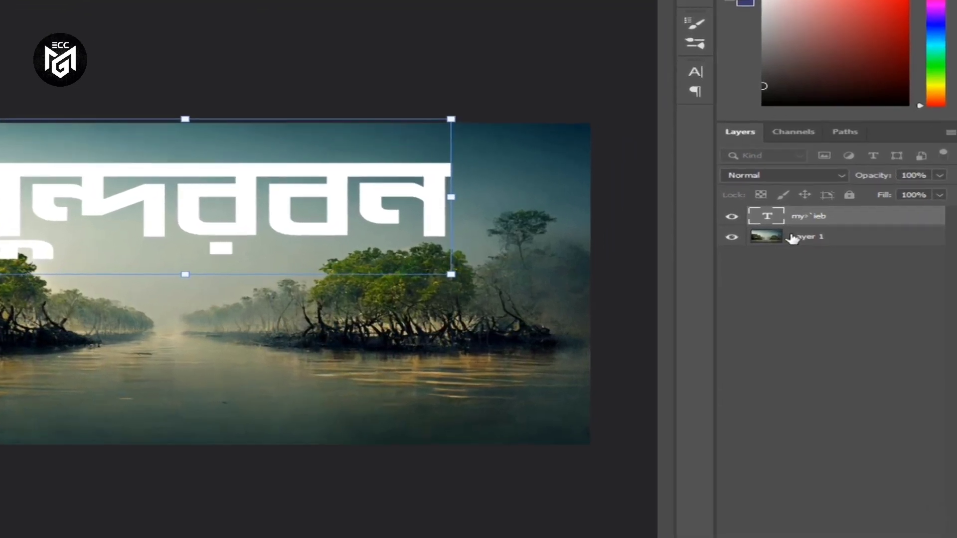
# Rename the title's text layer as "tyep".
pyautogui.doubleClick(805, 216)
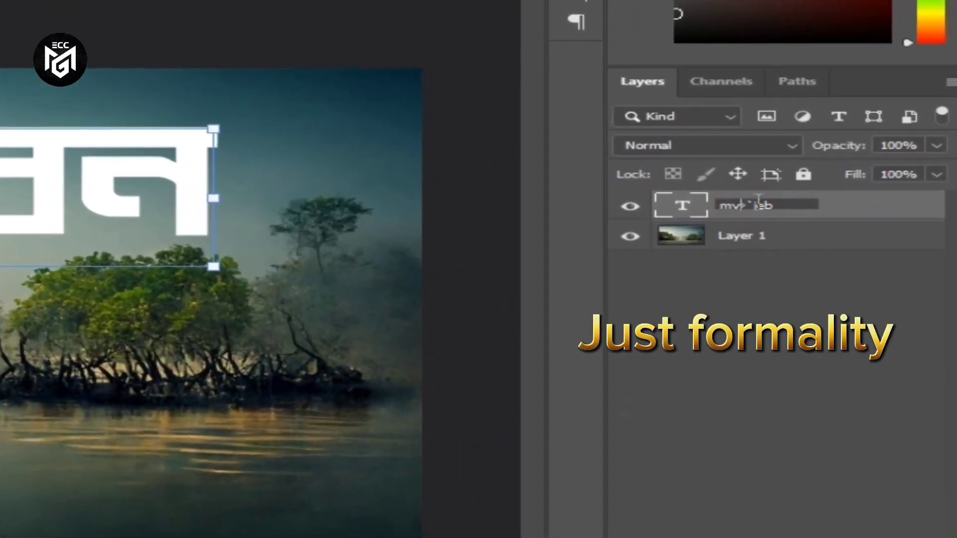
pyautogui.write('tv')
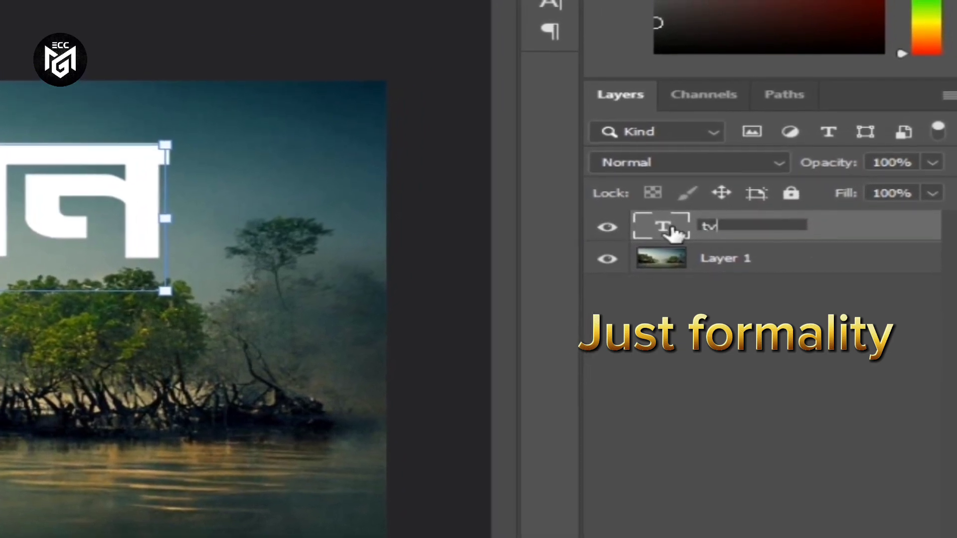
pyautogui.write('eo')
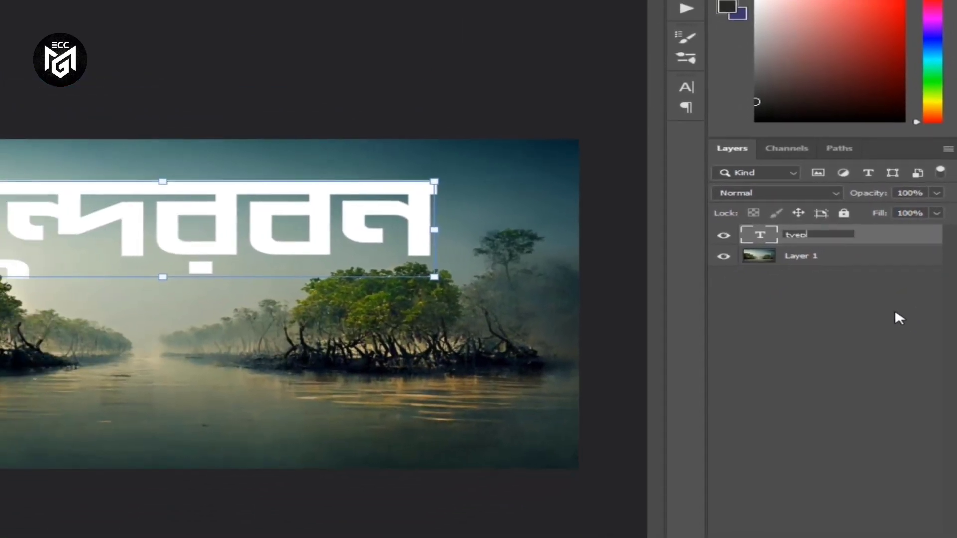
# Scale the background photo on Layer 1 to about 120% and shift it slightly upward behind the title.
pyautogui.click(801, 255)
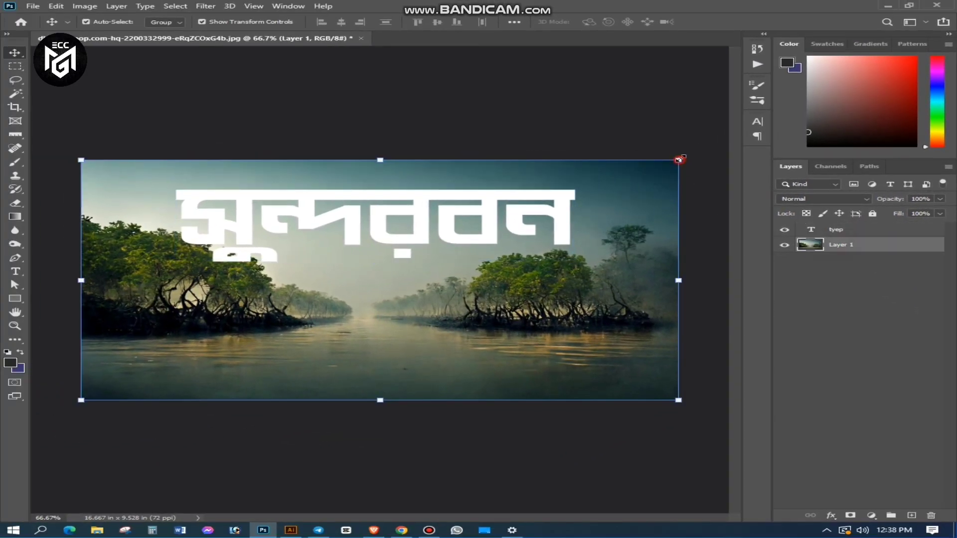
pyautogui.moveTo(679, 160); pyautogui.dragTo(735, 130)
pyautogui.moveTo(546, 287); pyautogui.dragTo(548, 278)
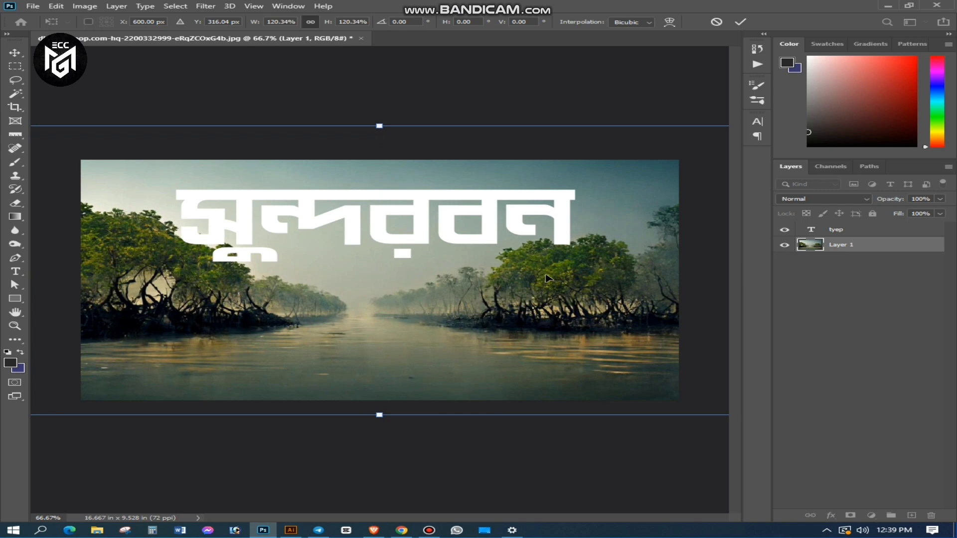
pyautogui.press('Return')
# Open the layer style settings of the "tyep" layer and enable a Drop Shadow.
pyautogui.click(488, 224)
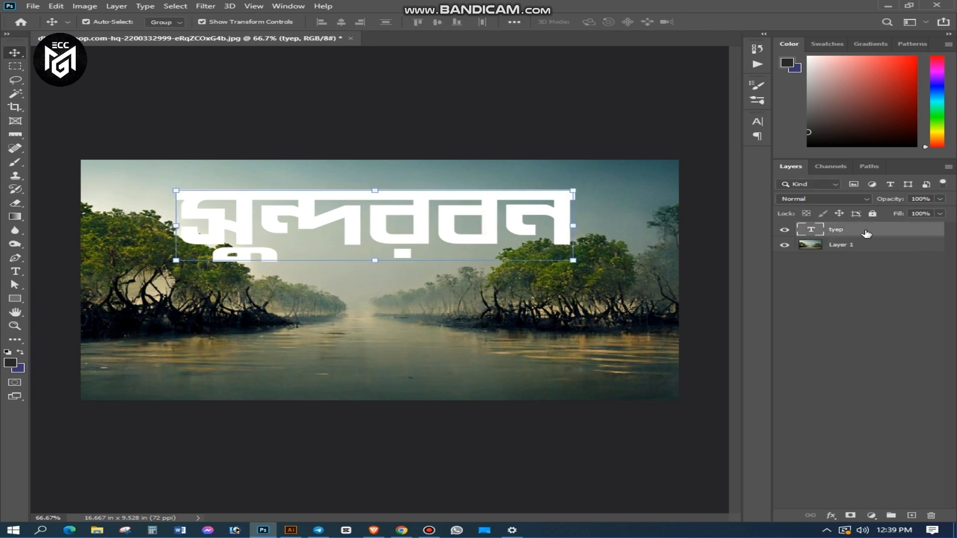
pyautogui.doubleClick(866, 234)
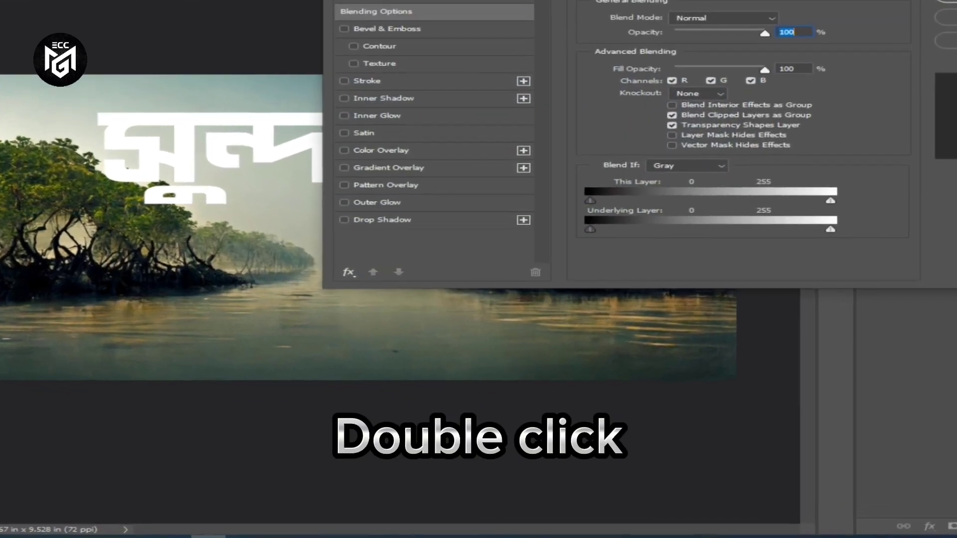
pyautogui.moveTo(642, 13); pyautogui.dragTo(612, 251)
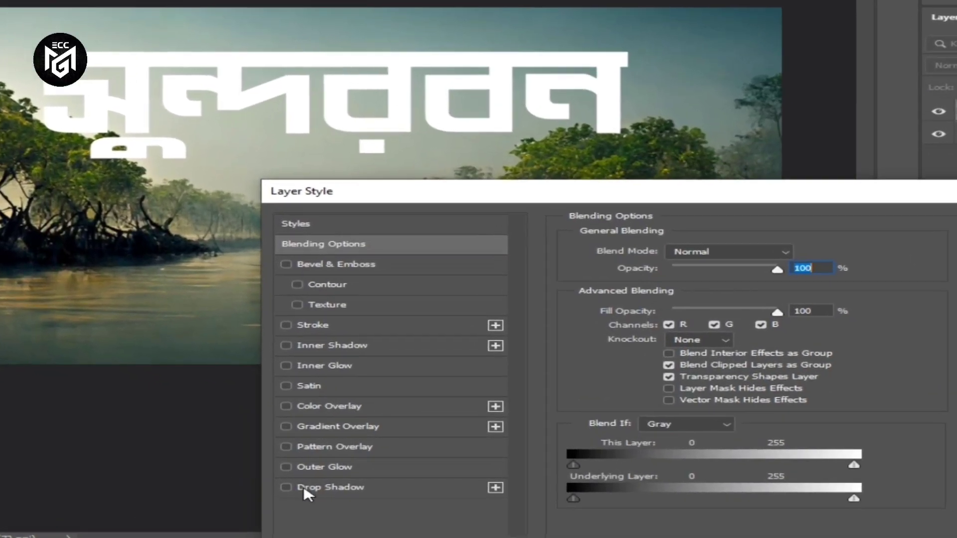
pyautogui.click(349, 487)
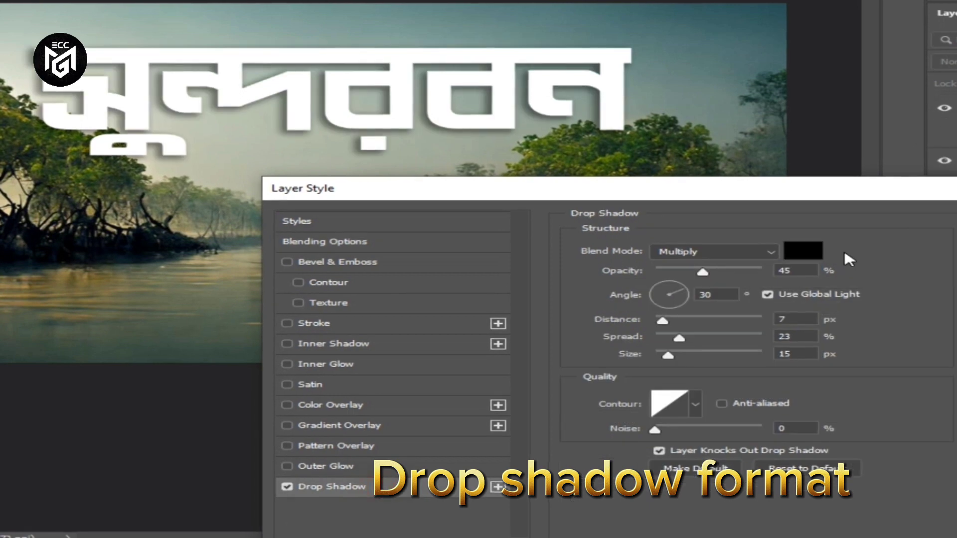
# Set the title's drop shadow opacity to 55% and its distance to 10 px.
pyautogui.moveTo(737, 272); pyautogui.dragTo(707, 274)
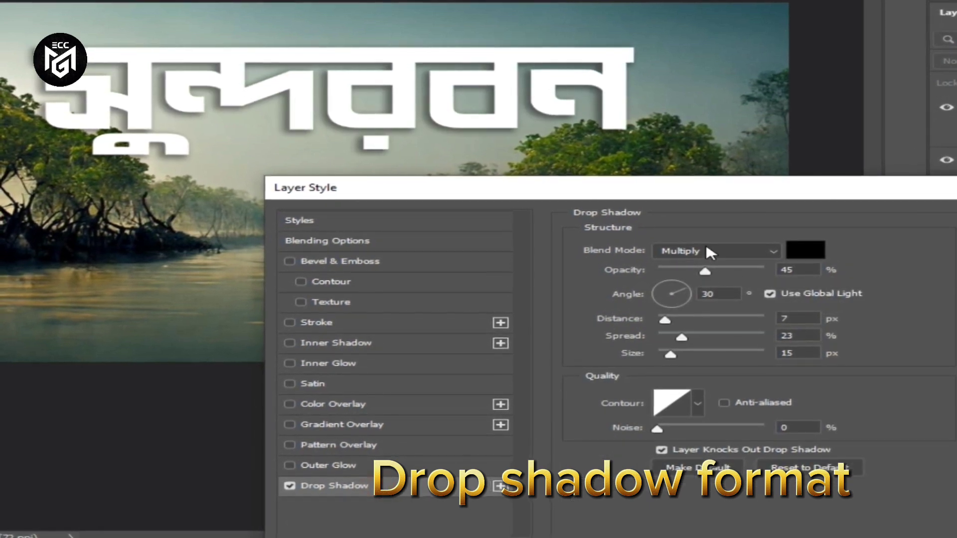
pyautogui.moveTo(706, 271); pyautogui.dragTo(726, 284)
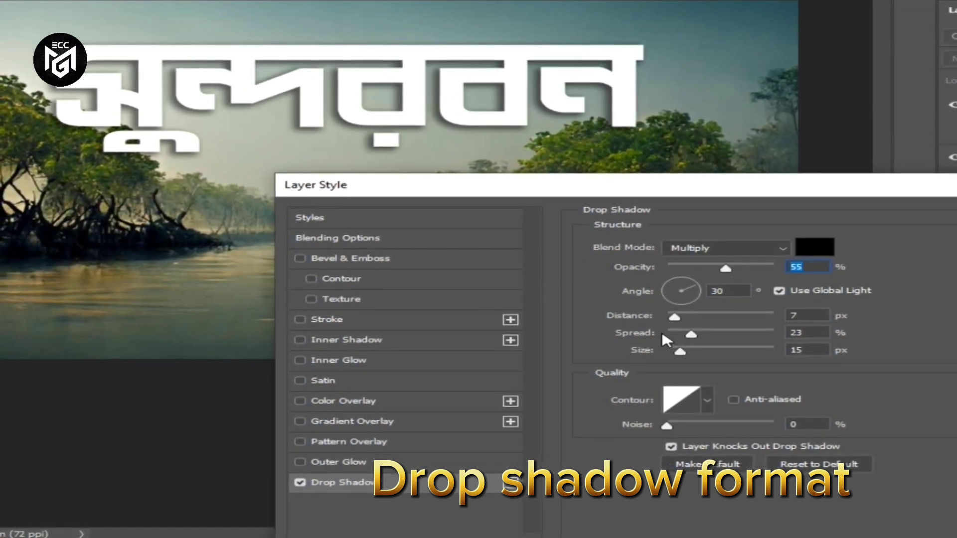
pyautogui.moveTo(672, 317)
pyautogui.mouseDown()
pyautogui.moveTo(690, 327)
pyautogui.moveTo(670, 319)
pyautogui.moveTo(750, 319)
pyautogui.moveTo(690, 318)
pyautogui.mouseUp()
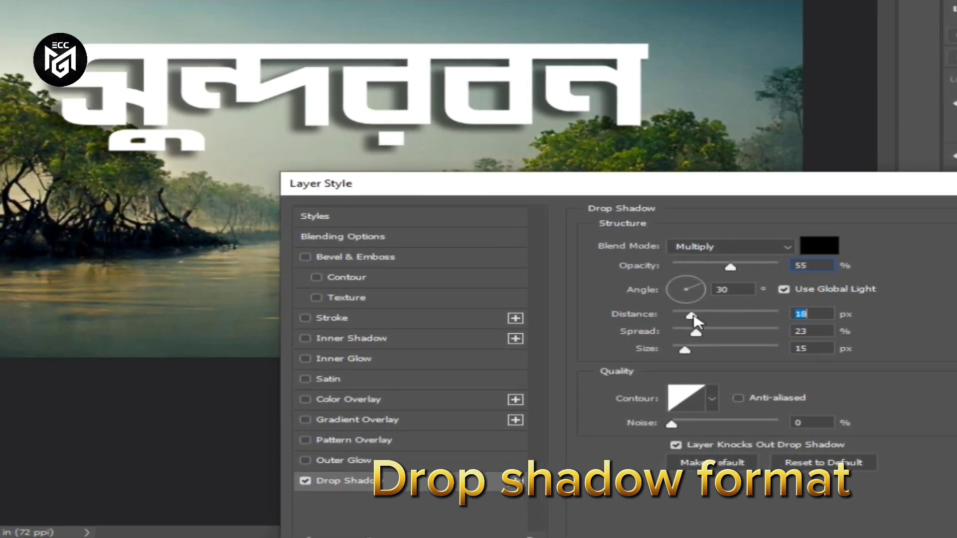
pyautogui.write('15')
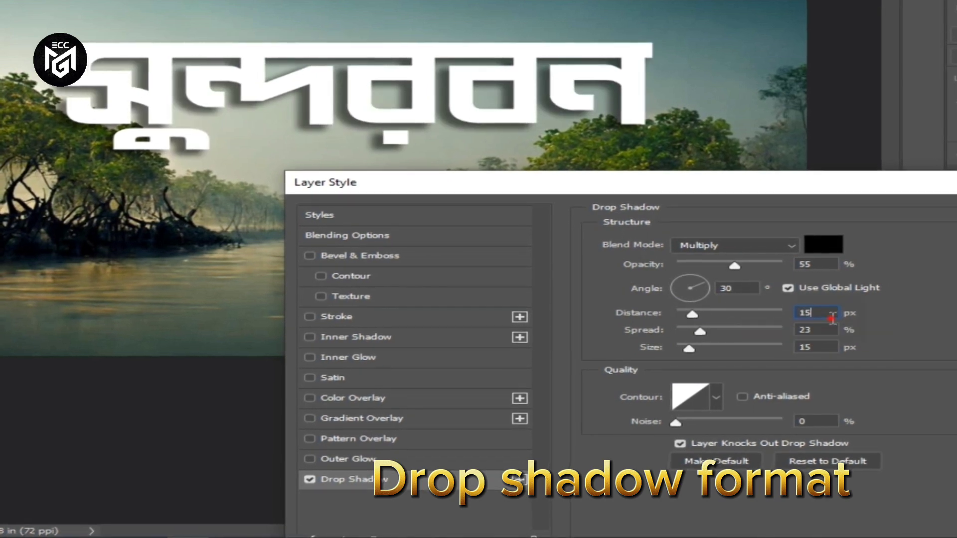
pyautogui.moveTo(832, 316); pyautogui.dragTo(725, 319)
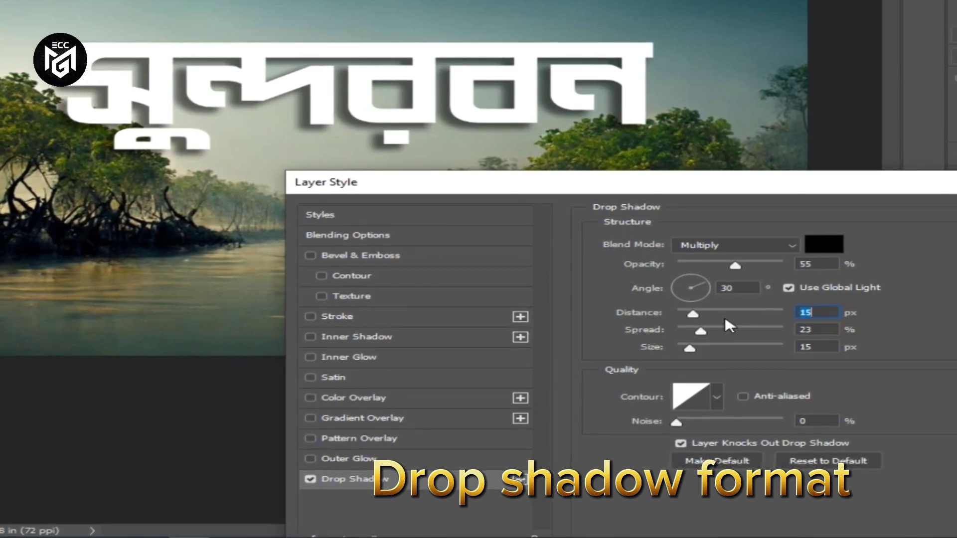
pyautogui.write('10')
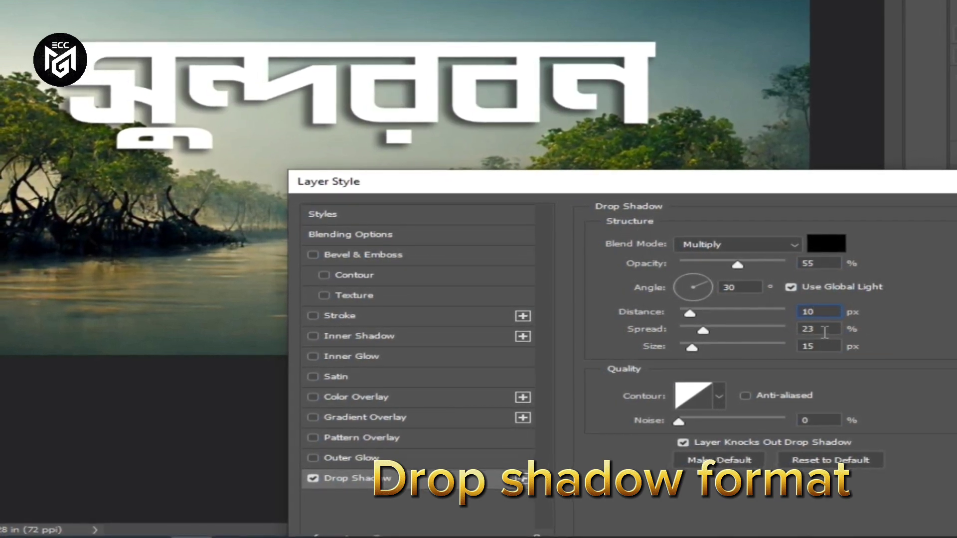
# Set the drop shadow's spread to 20% and size to 10 px, and apply the layer style.
pyautogui.moveTo(838, 329); pyautogui.dragTo(800, 330)
pyautogui.write('20')
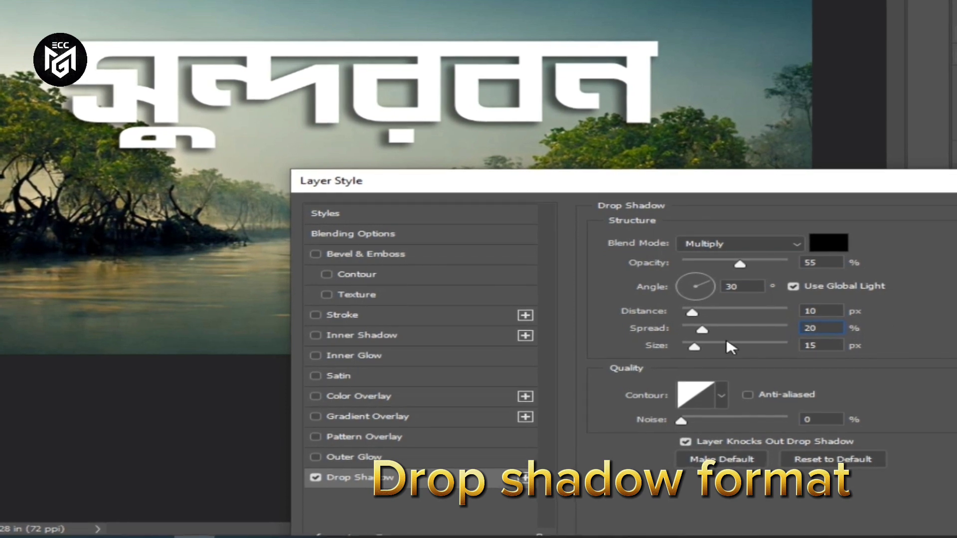
pyautogui.moveTo(693, 347)
pyautogui.mouseDown()
pyautogui.moveTo(764, 345)
pyautogui.moveTo(691, 345)
pyautogui.mouseUp()
pyautogui.write('10')
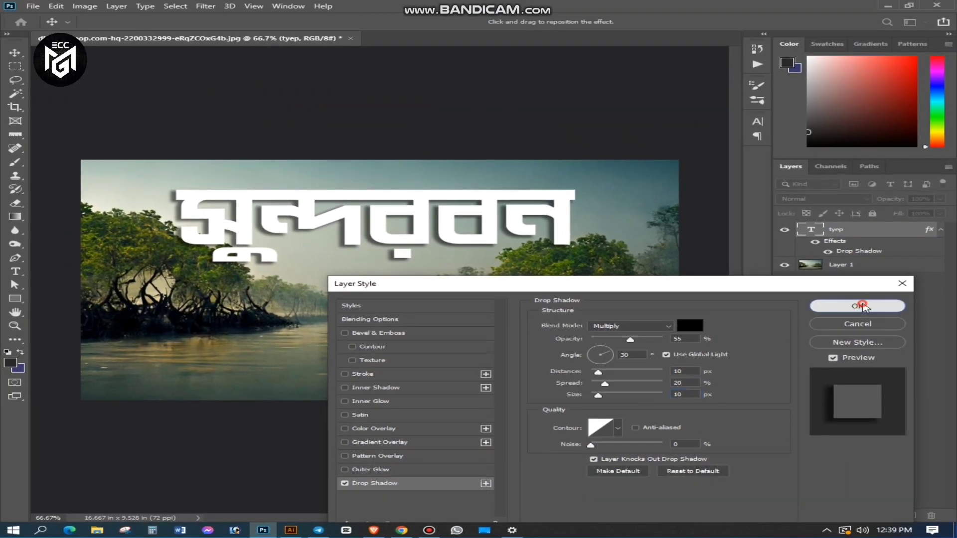
pyautogui.click(893, 295)
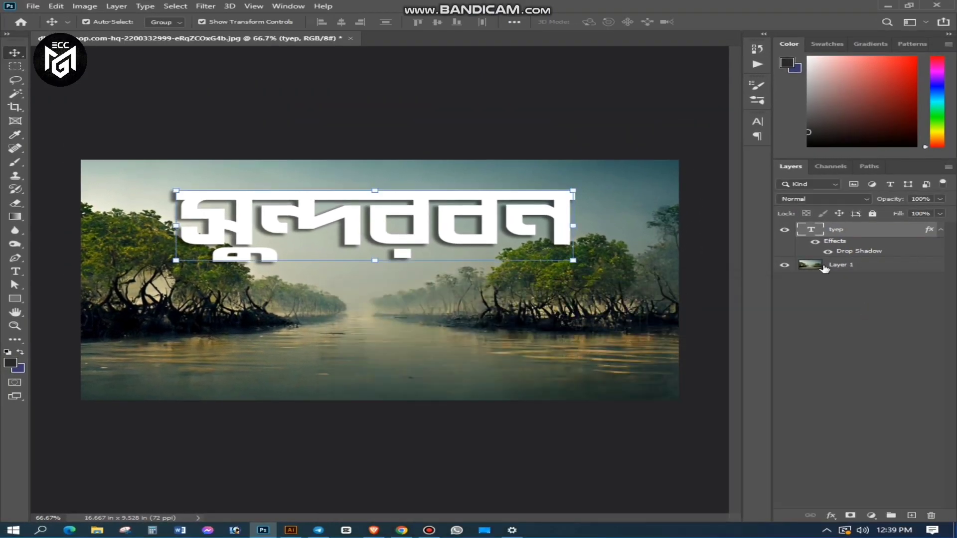
# Make the background photo on Layer 1 active and switch from the Magic Wand to the Quick Selection tool.
pyautogui.click(816, 270)
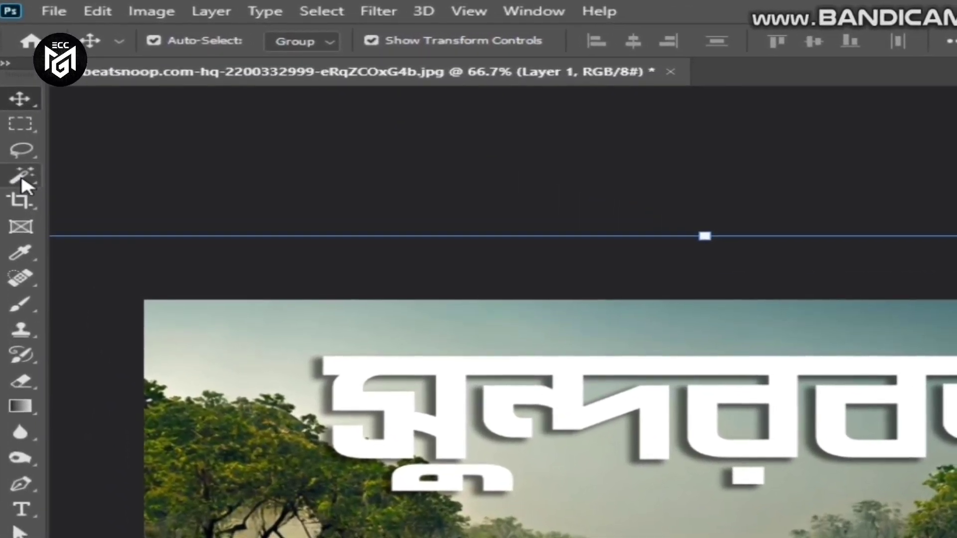
pyautogui.click(21, 168)
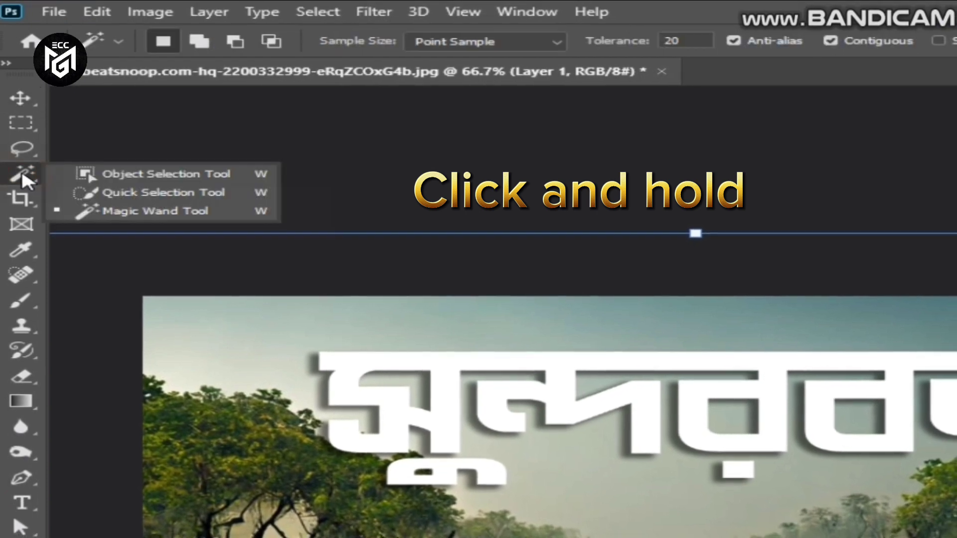
pyautogui.moveTo(22, 175); pyautogui.dragTo(94, 194)
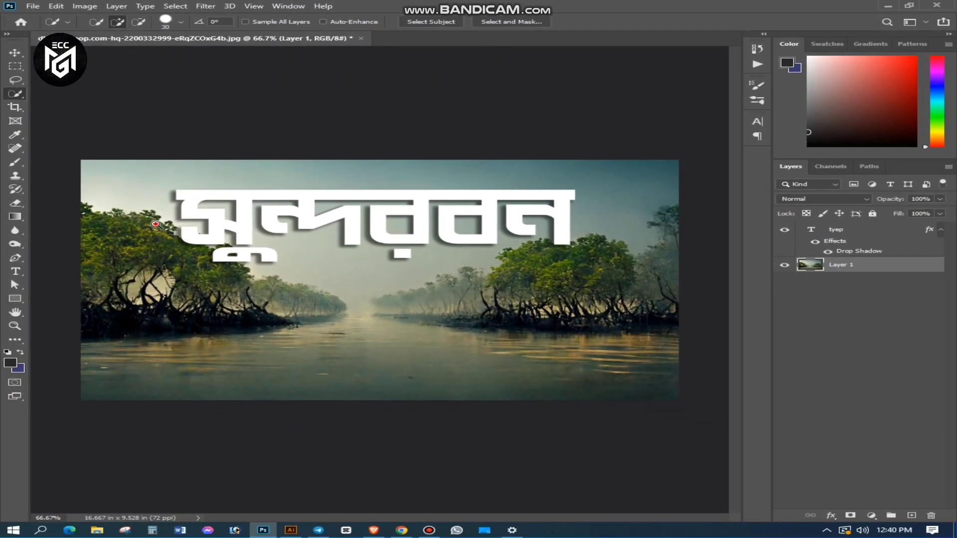
# Lower the opacity of the "tyep" text layer to 65% so the trees behind the letters show through.
pyautogui.moveTo(156, 224); pyautogui.dragTo(232, 253)
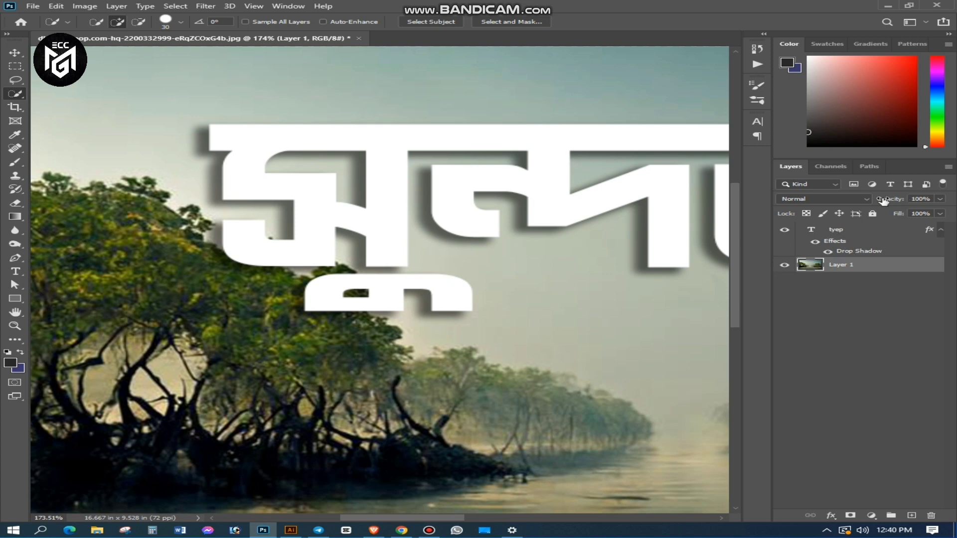
pyautogui.click(842, 232)
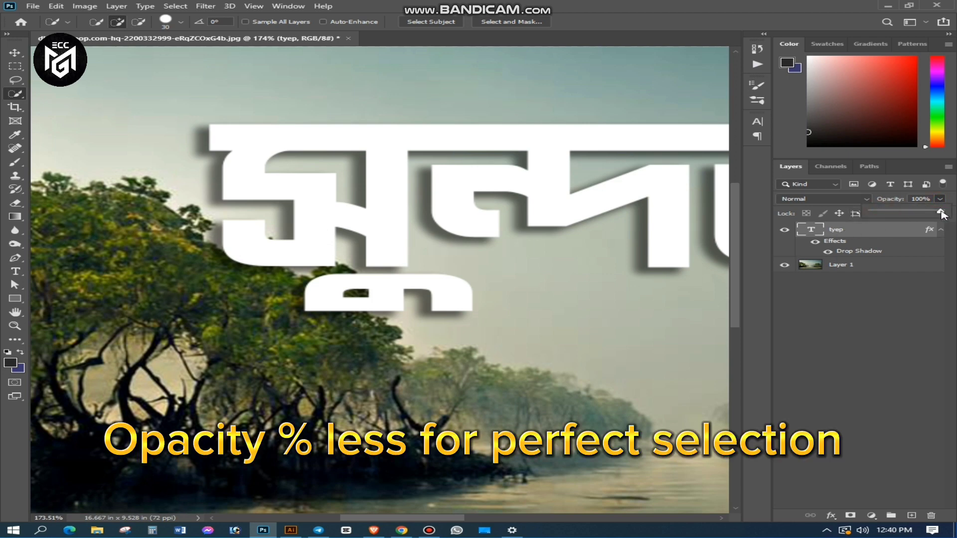
pyautogui.moveTo(900, 217); pyautogui.dragTo(917, 209)
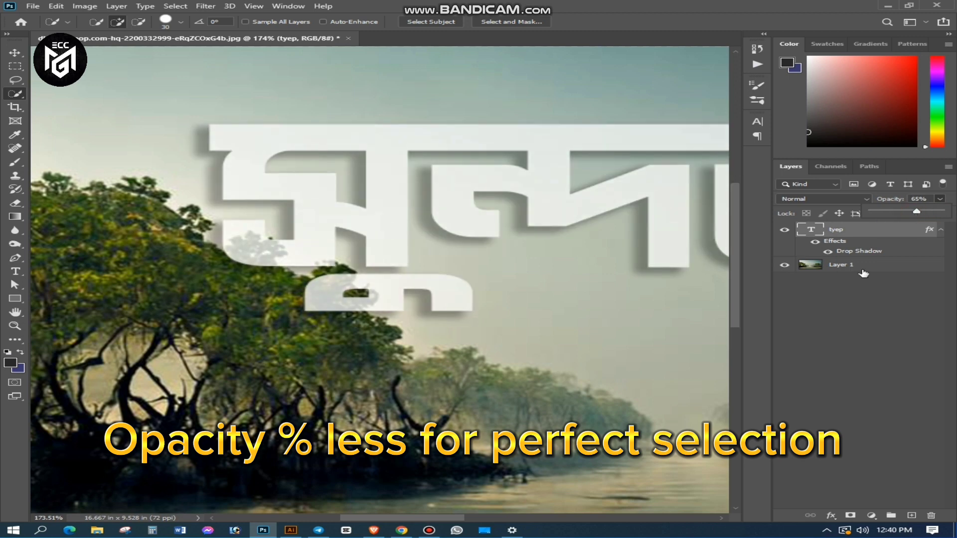
# On Layer 1, quick-select the left-hand tree's foliage where it overlaps the title's first letters, down toward its roots.
pyautogui.click(803, 270)
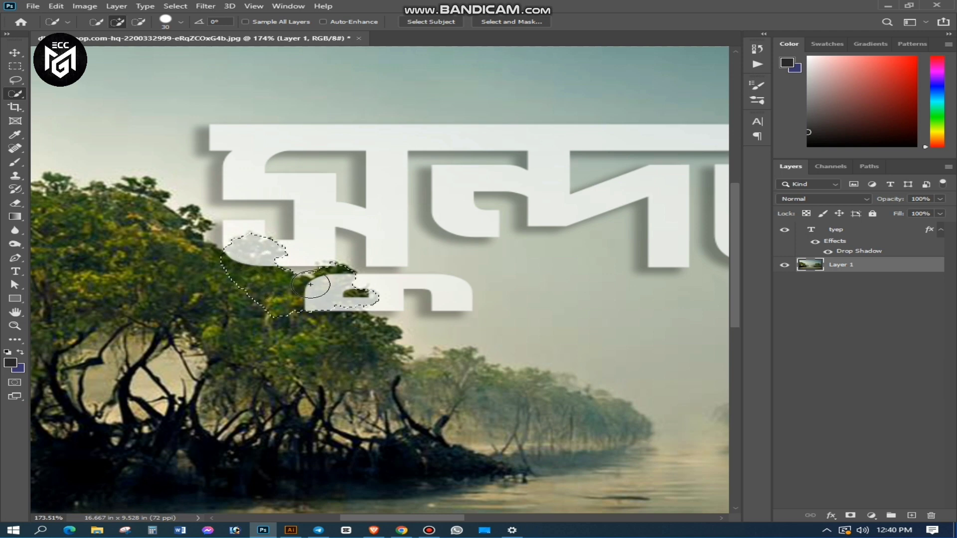
pyautogui.moveTo(327, 274)
pyautogui.mouseDown()
pyautogui.moveTo(348, 316)
pyautogui.moveTo(363, 327)
pyautogui.moveTo(307, 331)
pyautogui.mouseUp()
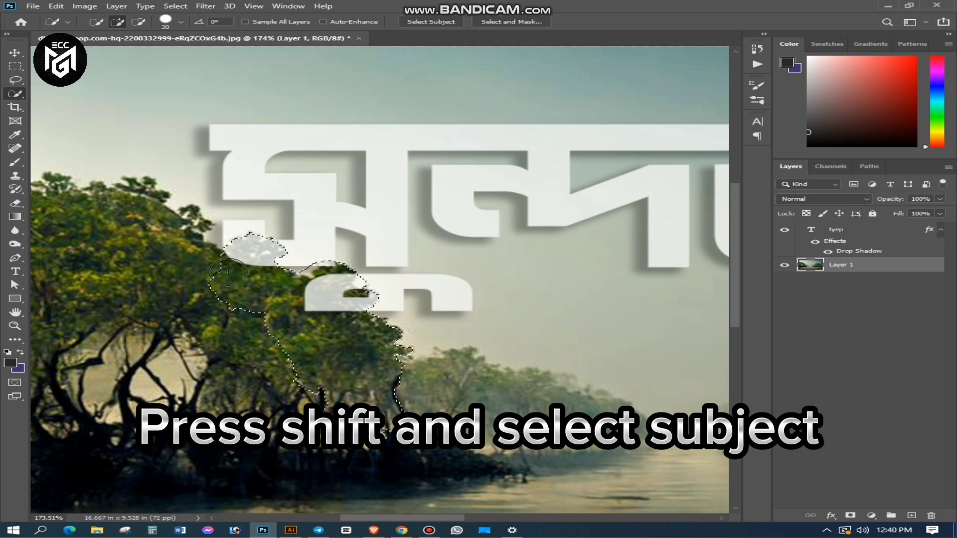
pyautogui.moveTo(228, 272)
pyautogui.mouseDown()
pyautogui.moveTo(204, 259)
pyautogui.moveTo(180, 271)
pyautogui.moveTo(197, 265)
pyautogui.mouseUp()
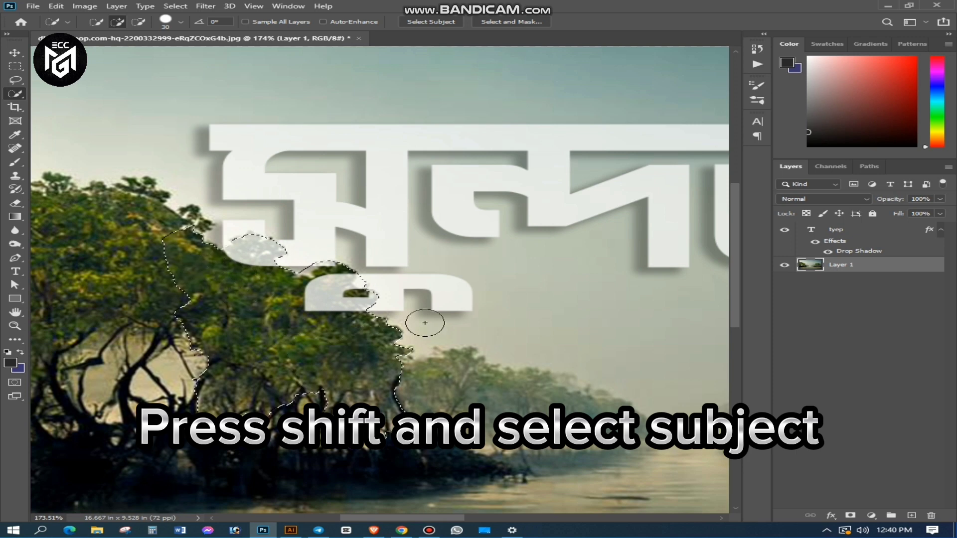
# Add the crown of the right-hand tree beneath the title's last letter to the quick selection.
pyautogui.hotkey('ctrl', '-')
pyautogui.hotkey('ctrl', '-')
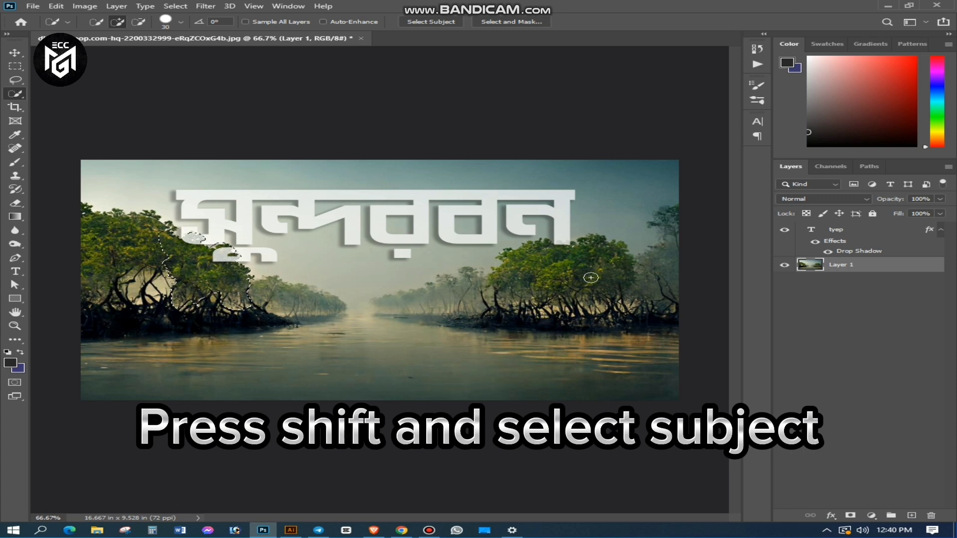
pyautogui.moveTo(547, 235); pyautogui.dragTo(649, 326)
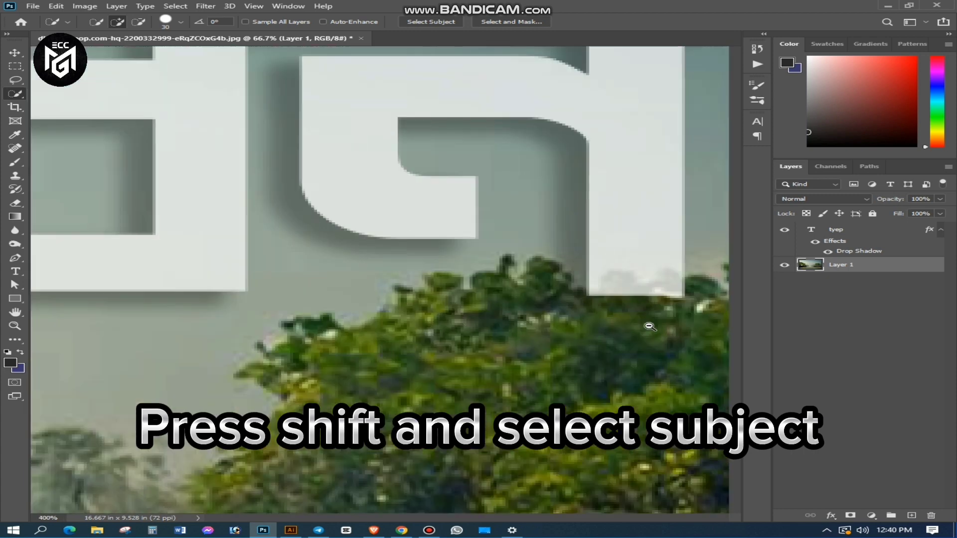
pyautogui.keyDown('ctrl'); pyautogui.keyDown('alt'); pyautogui.click(652, 330); pyautogui.keyUp('alt'); pyautogui.keyUp('ctrl')
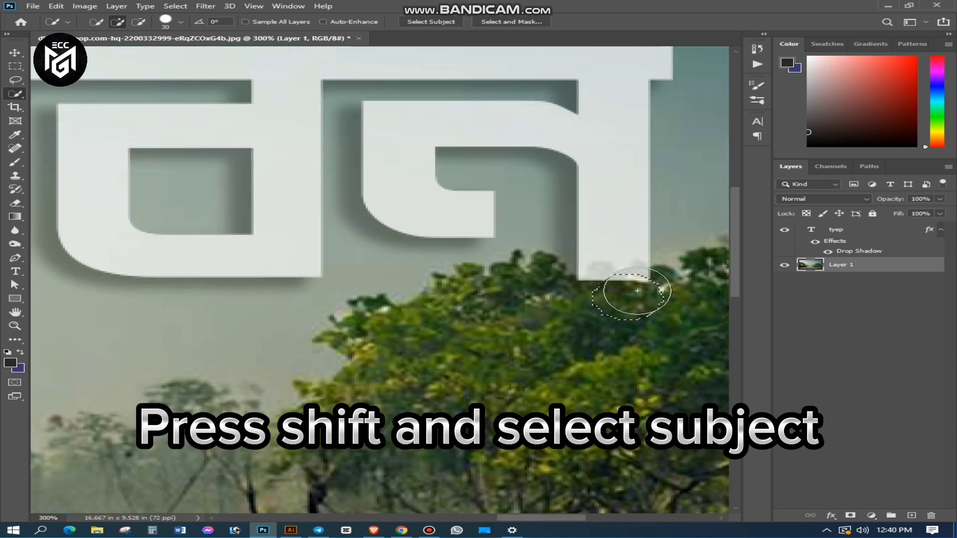
pyautogui.moveTo(636, 290)
pyautogui.mouseDown()
pyautogui.moveTo(635, 279)
pyautogui.moveTo(619, 282)
pyautogui.moveTo(591, 308)
pyautogui.mouseUp()
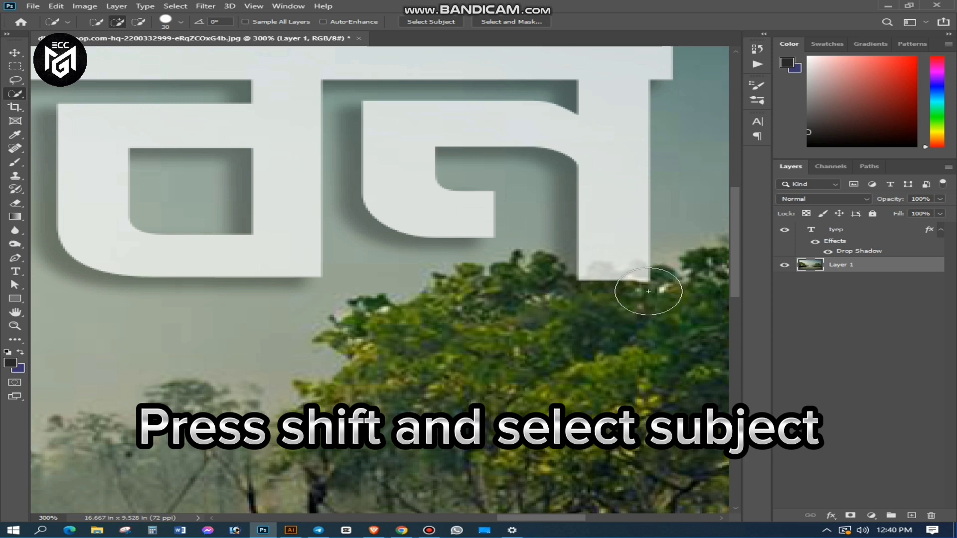
pyautogui.moveTo(648, 291); pyautogui.dragTo(574, 327)
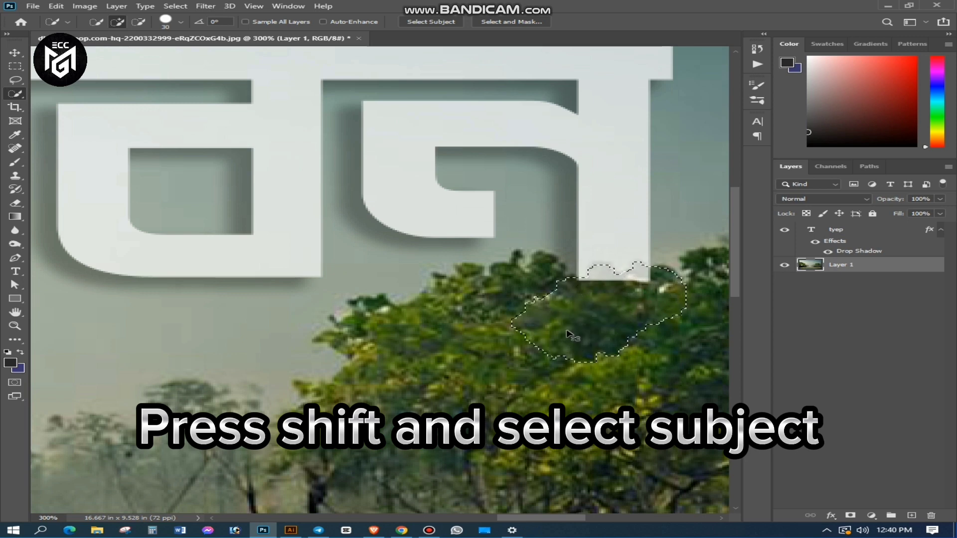
# Switch to the Rectangular Marquee tool and feather the edges of the combined tree selection.
pyautogui.hotkey('ctrl', '-')
pyautogui.hotkey('ctrl', '-')
pyautogui.hotkey('ctrl', '-')
pyautogui.hotkey('ctrl', '-')
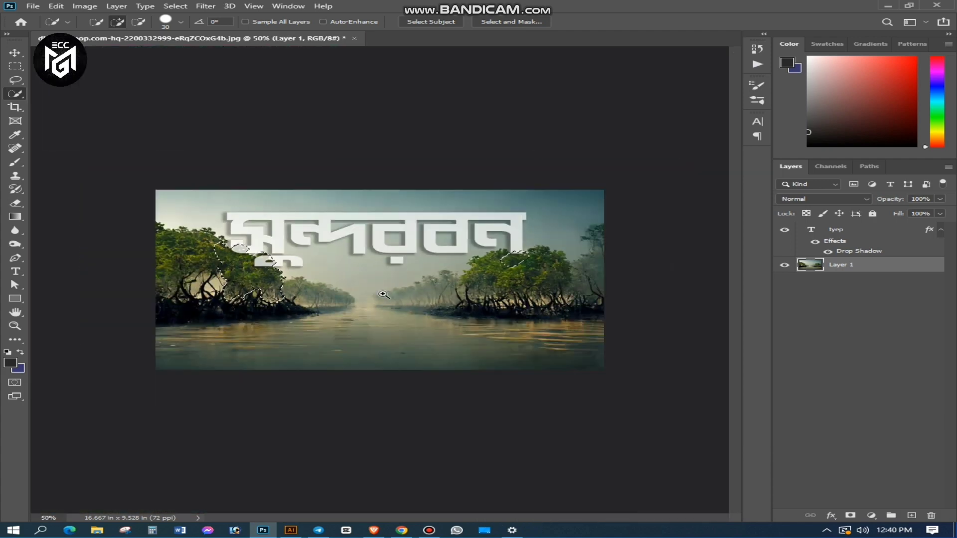
pyautogui.hotkey('ctrl', '+')
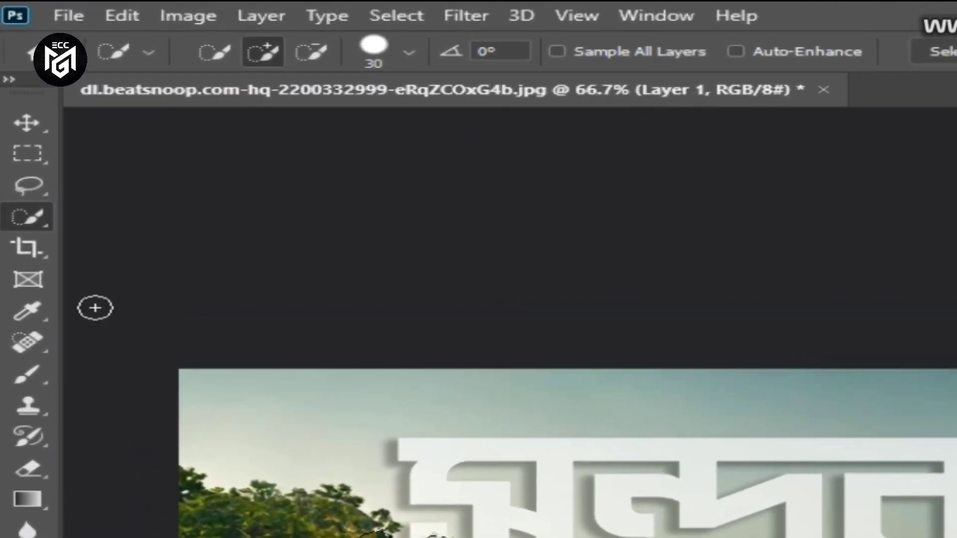
pyautogui.click(30, 188)
pyautogui.click(34, 153)
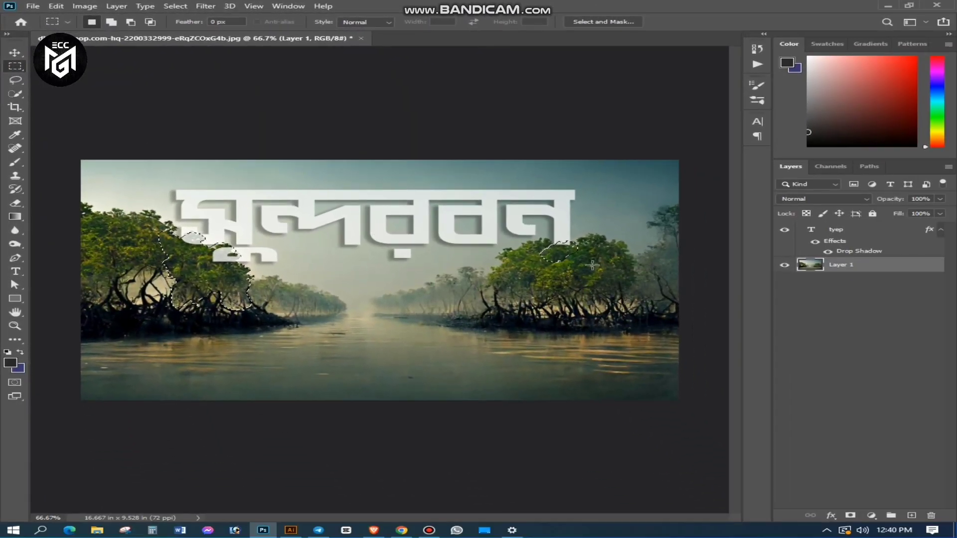
pyautogui.rightClick(556, 254)
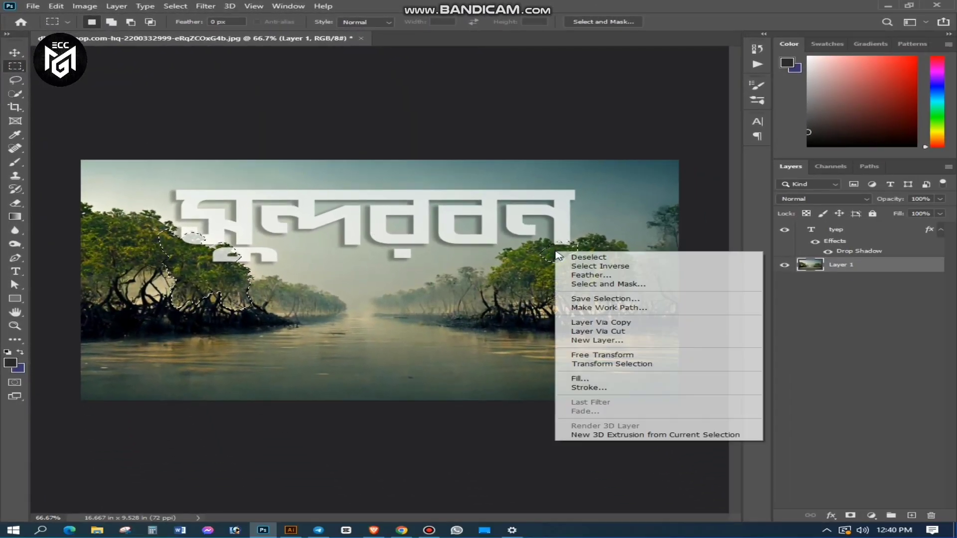
pyautogui.click(591, 277)
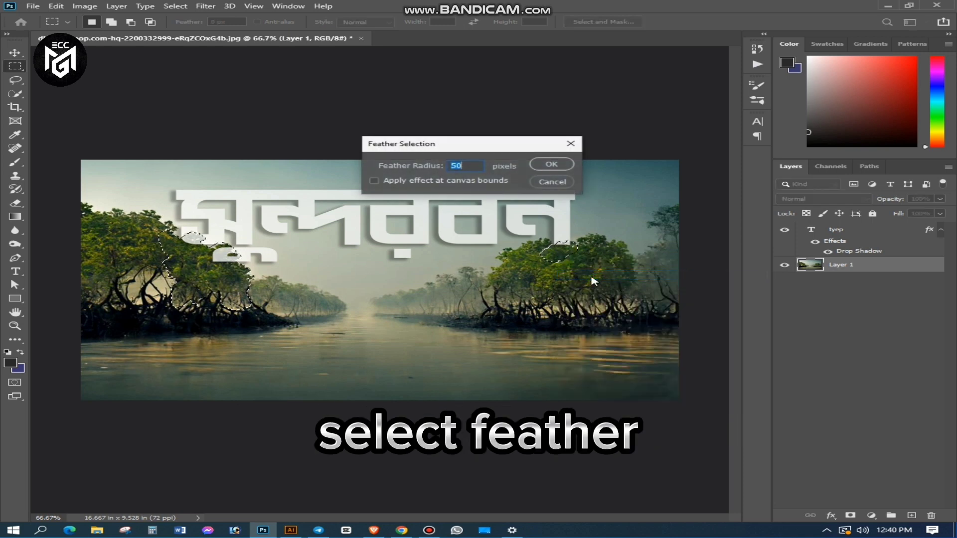
pyautogui.click(548, 165)
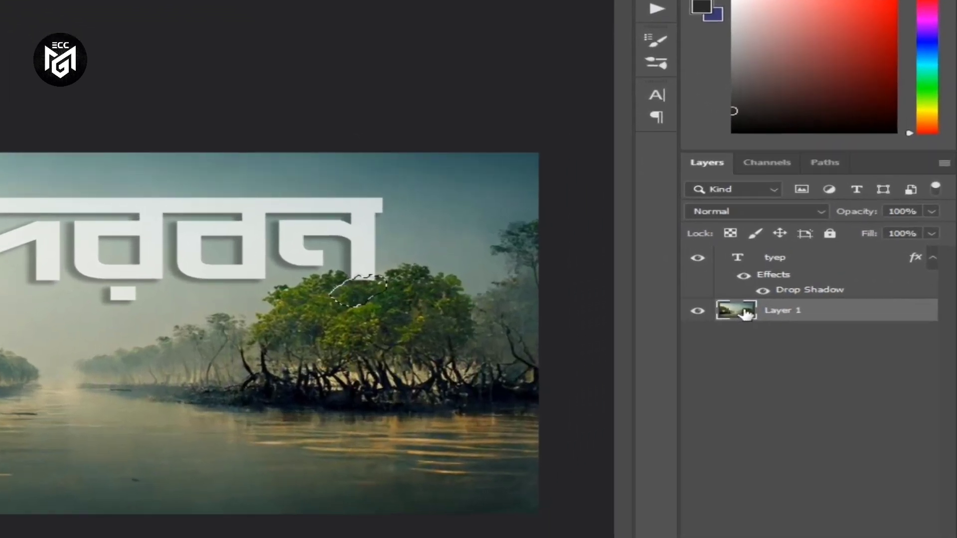
# Copy the feathered tree areas from Layer 1 onto a new layer and bring it above the "tyep" text layer.
pyautogui.hotkey('ctrl', 'c')
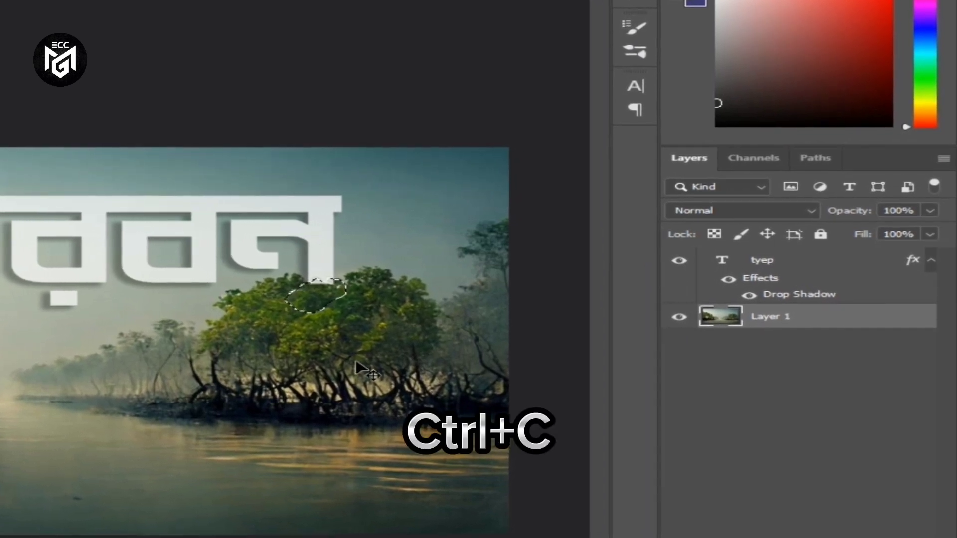
pyautogui.hotkey('ctrl', 'v')
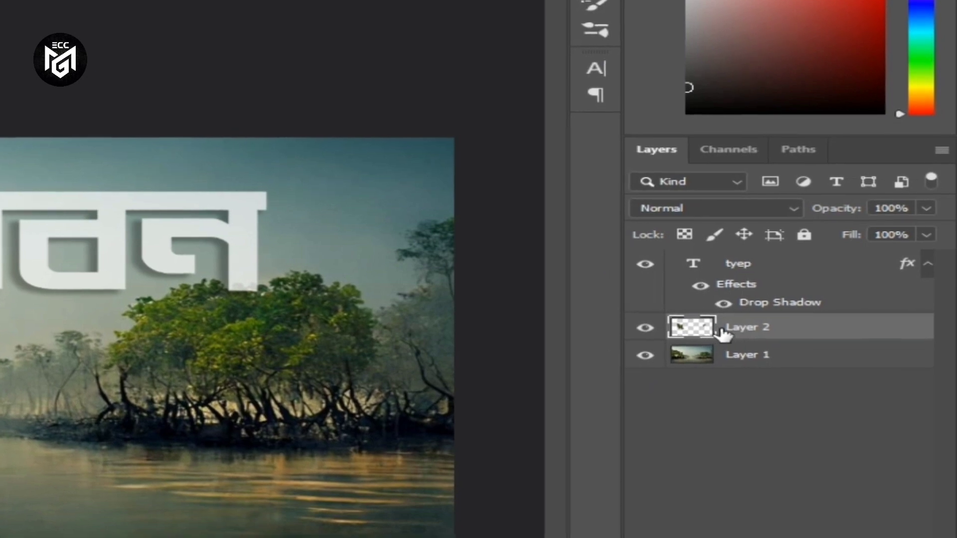
pyautogui.hotkey('ctrl', 'shift', ']')
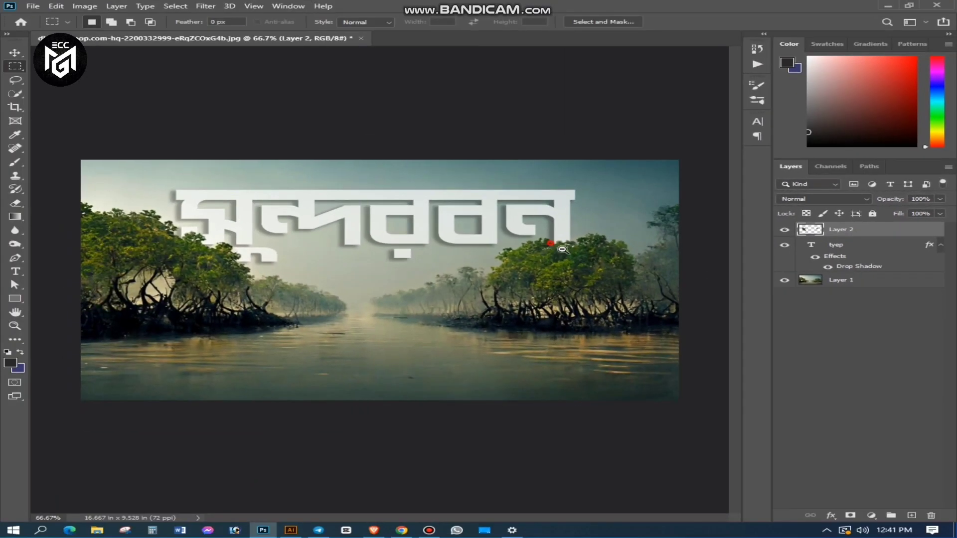
# Restore the "tyep" text layer's opacity to 100%.
pyautogui.moveTo(553, 245); pyautogui.dragTo(632, 305)
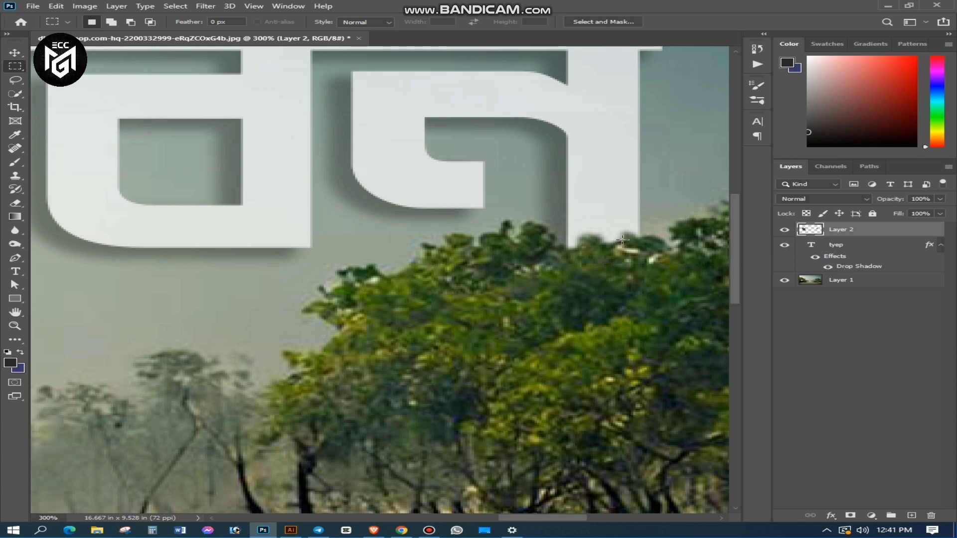
pyautogui.click(854, 244)
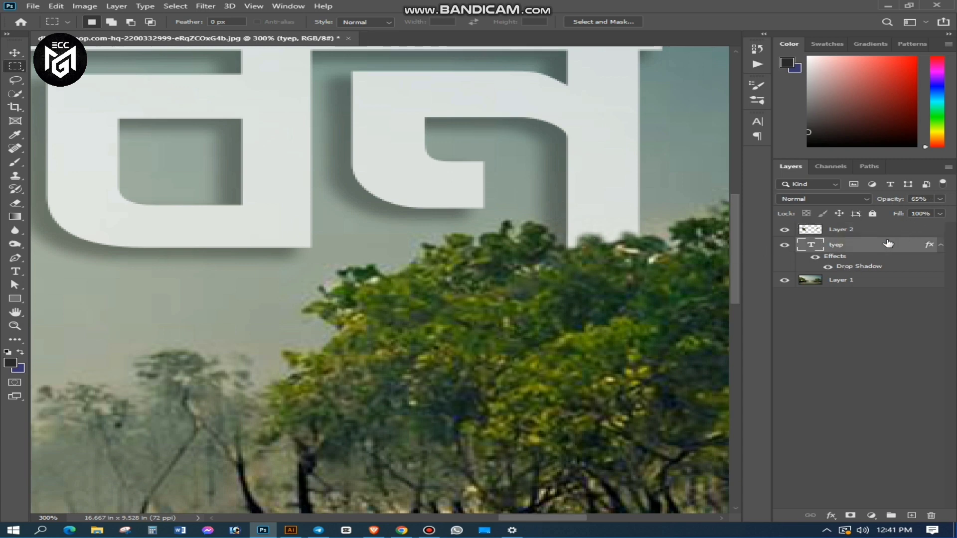
pyautogui.click(940, 200)
pyautogui.moveTo(922, 213); pyautogui.dragTo(946, 213)
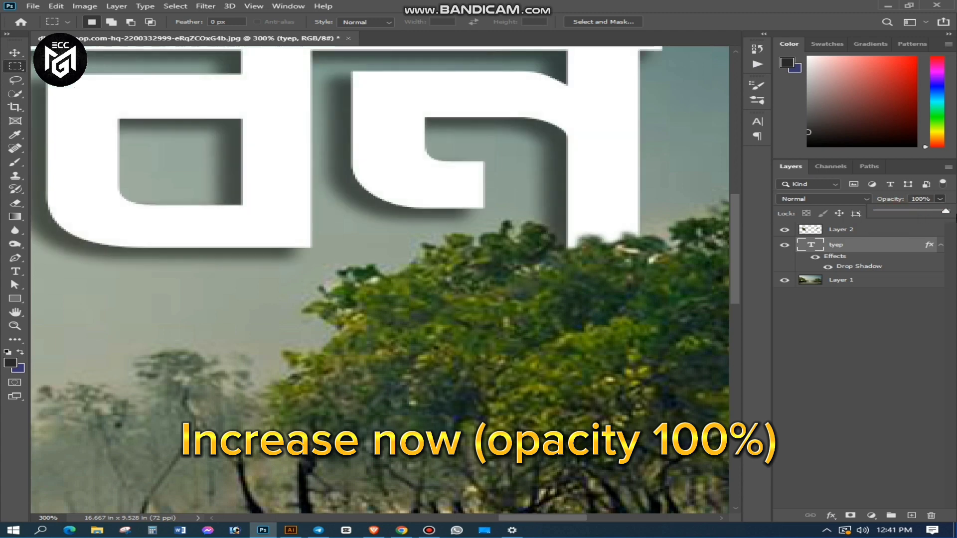
# Toggle Layer 2 off and on to check how the treetops overlap the title's first letters.
pyautogui.click(810, 244)
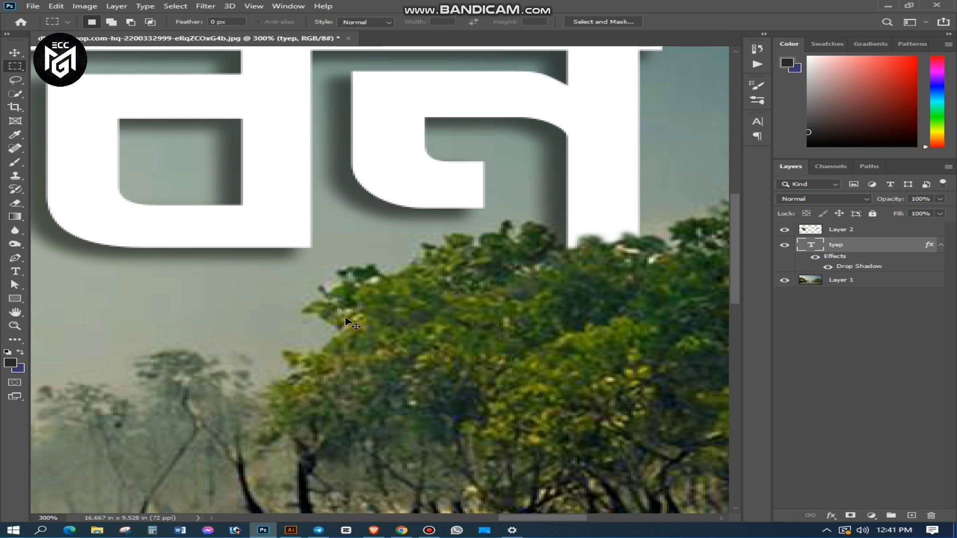
pyautogui.hotkey('ctrl', '0')
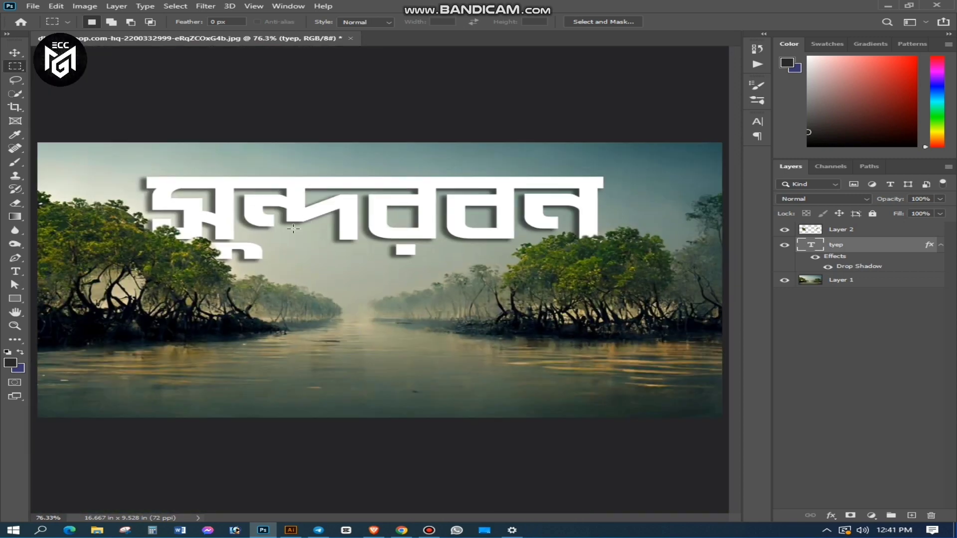
pyautogui.scroll(5, 129, 230)
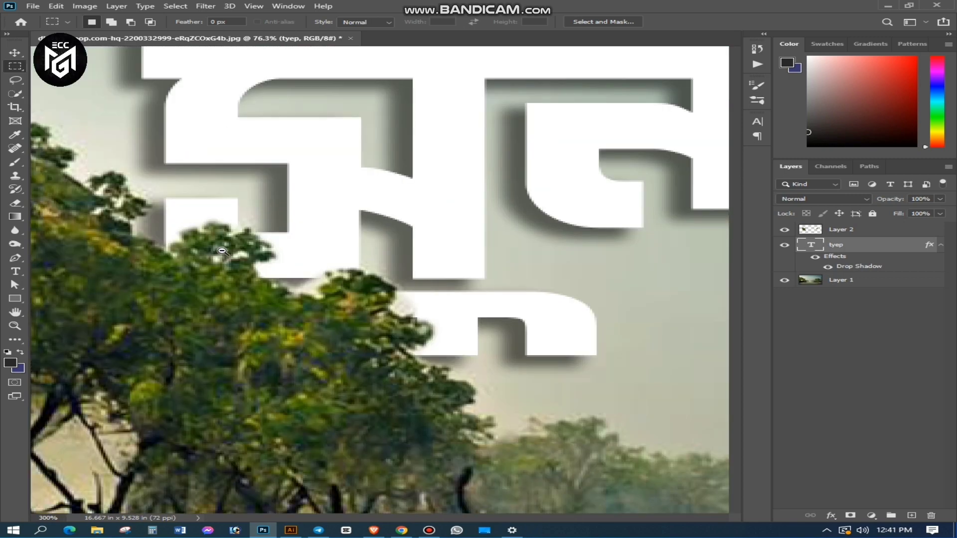
pyautogui.click(783, 230)
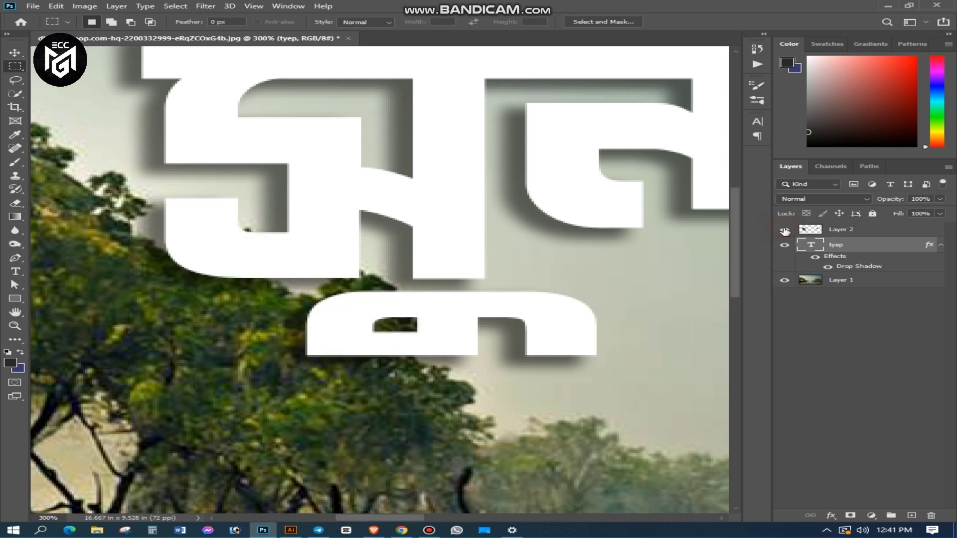
pyautogui.click(783, 231)
pyautogui.hotkey('ctrl', '0')
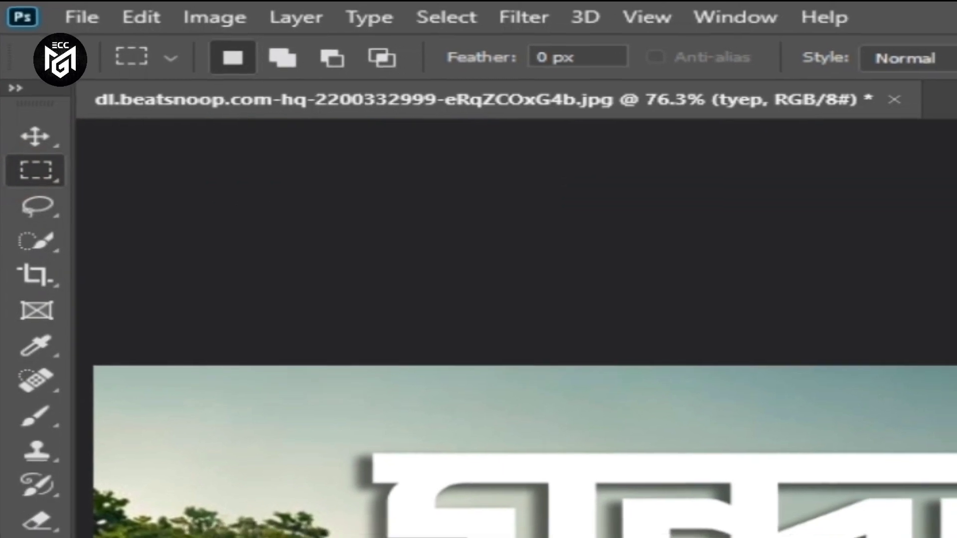
# Select the river strip across the photo's full width with a rectangular marquee and add a new layer above "tyep".
pyautogui.hotkey('ctrl', '-')
pyautogui.hotkey('ctrl', '-')
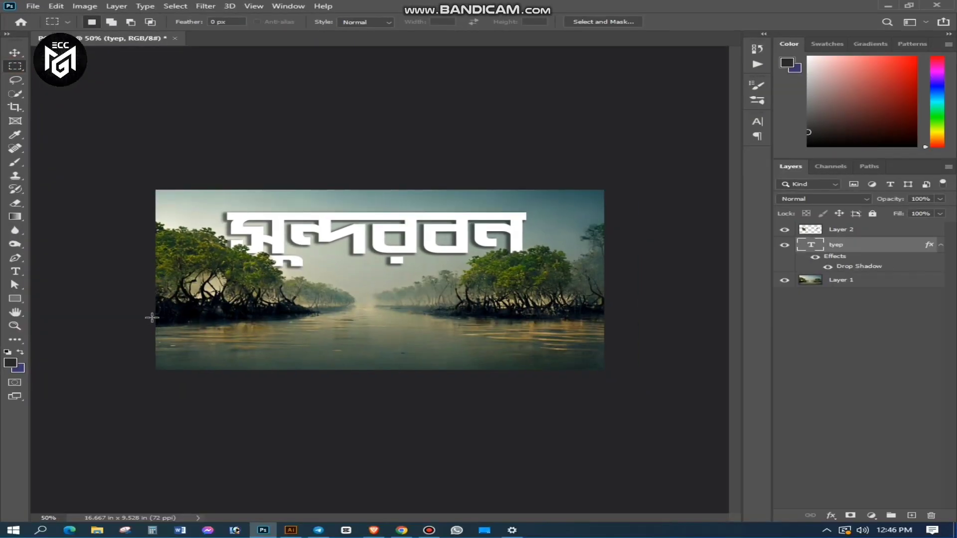
pyautogui.moveTo(155, 319); pyautogui.dragTo(617, 373)
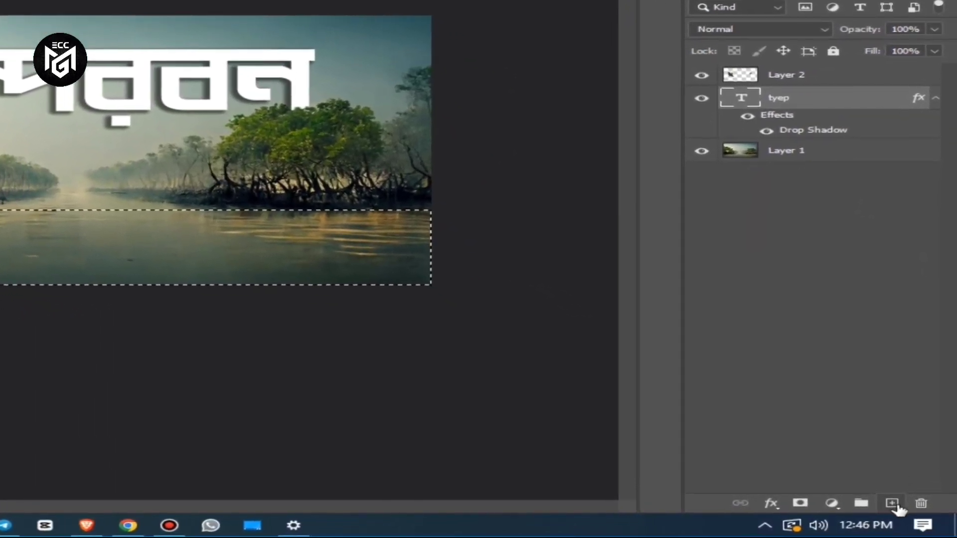
pyautogui.click(895, 503)
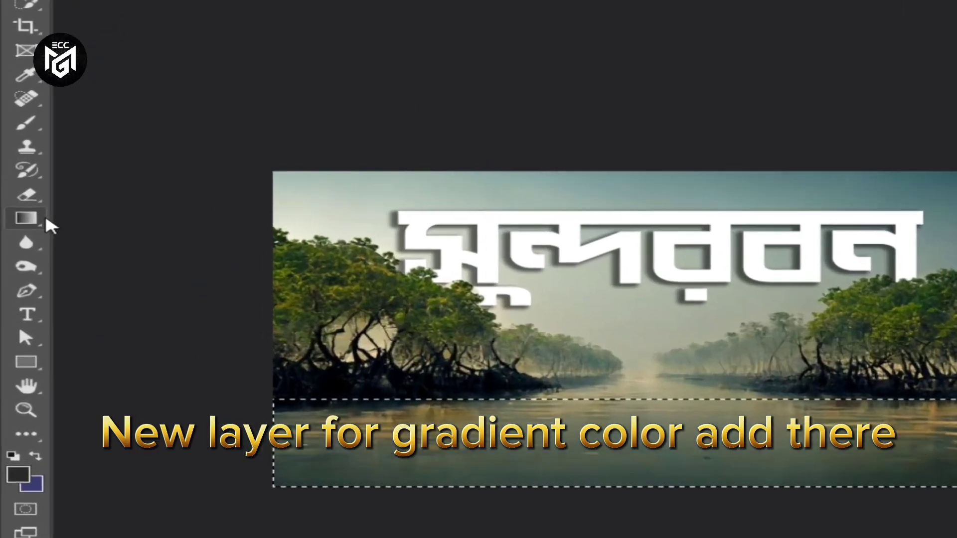
# Choose the Gradient tool and set the gradient's red color stop to magenta 100%.
pyautogui.click(15, 216)
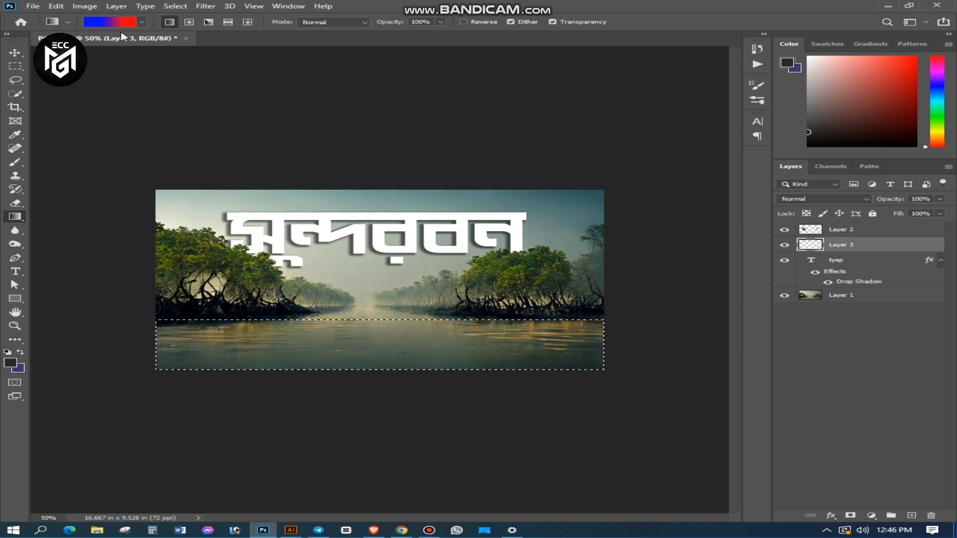
pyautogui.click(142, 22)
pyautogui.click(121, 23)
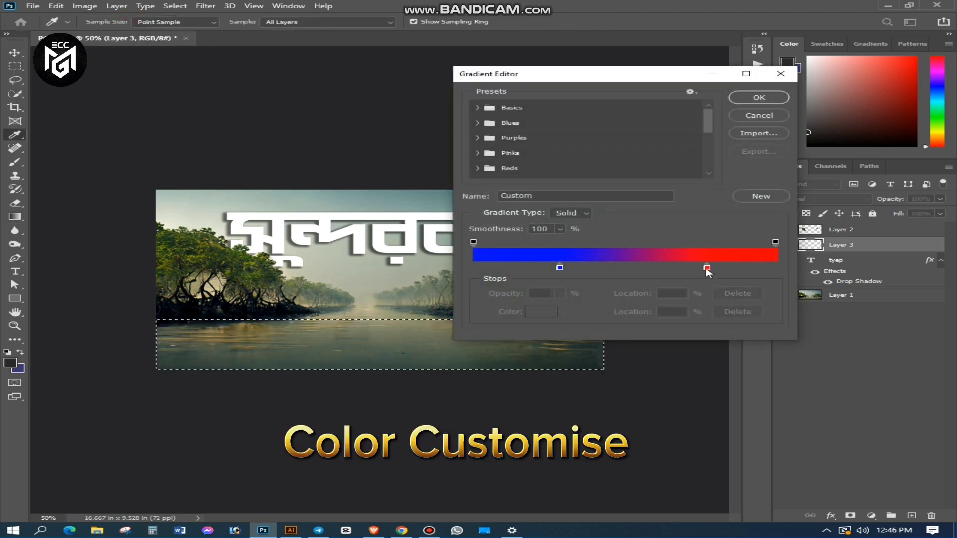
pyautogui.doubleClick(706, 268)
pyautogui.click(835, 275)
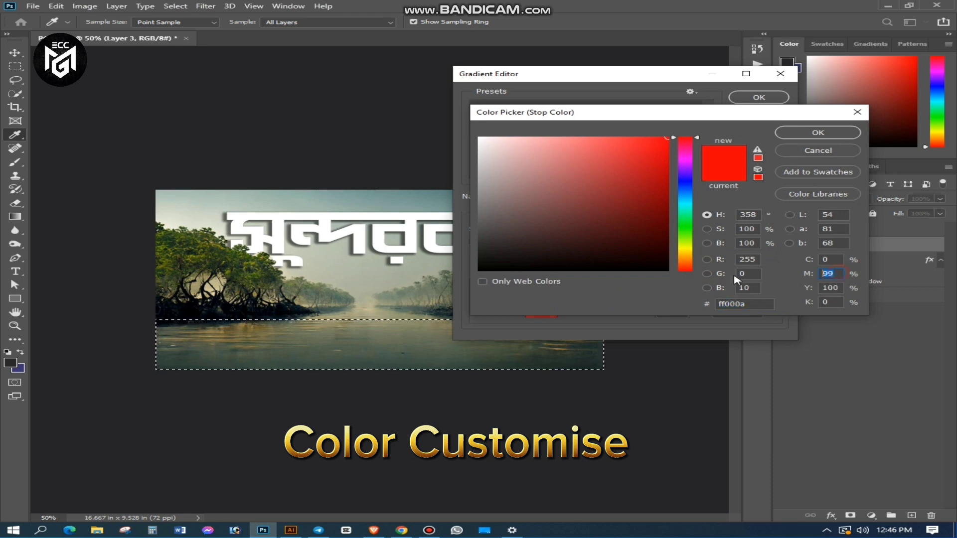
pyautogui.write('100')
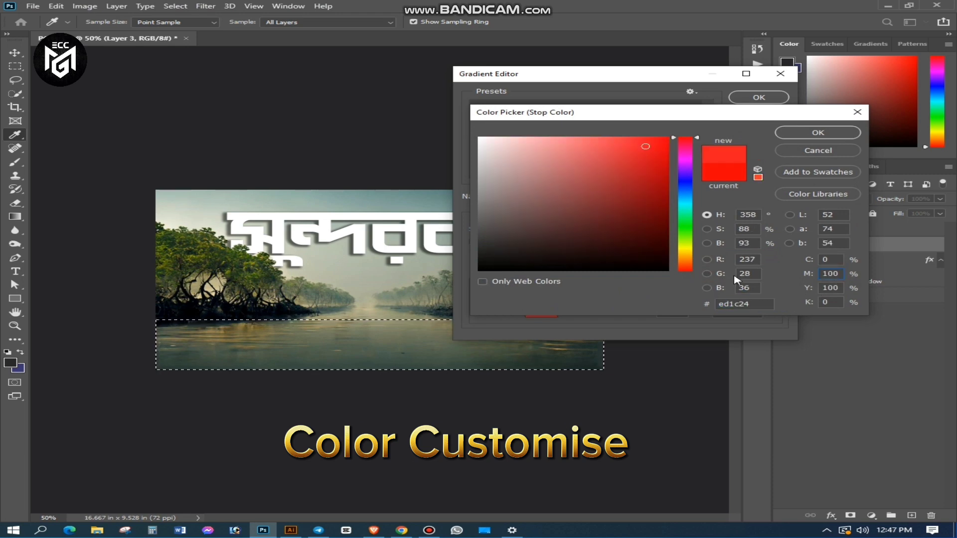
pyautogui.press('Return')
# Set the gradient's blue color stop to cyan 100% and magenta 100%.
pyautogui.click(560, 267)
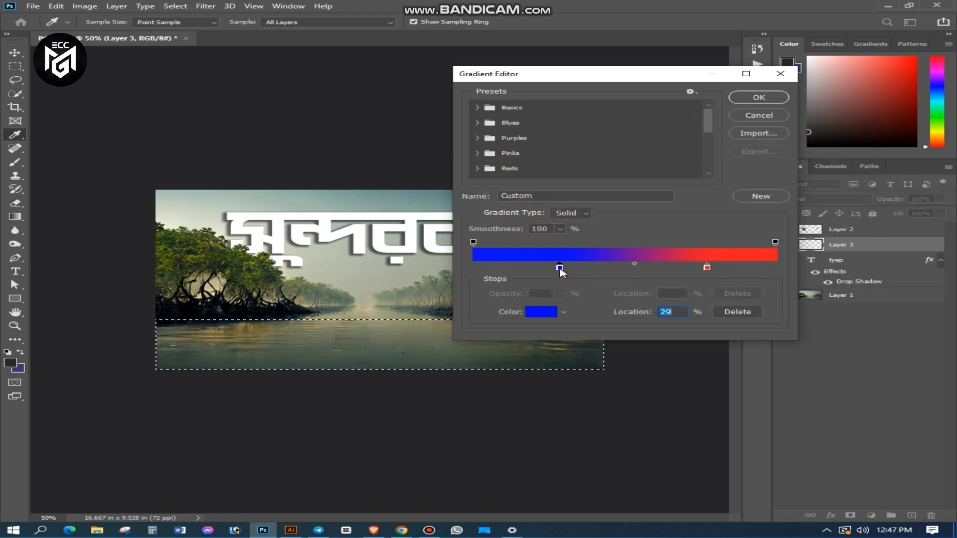
pyautogui.doubleClick(560, 268)
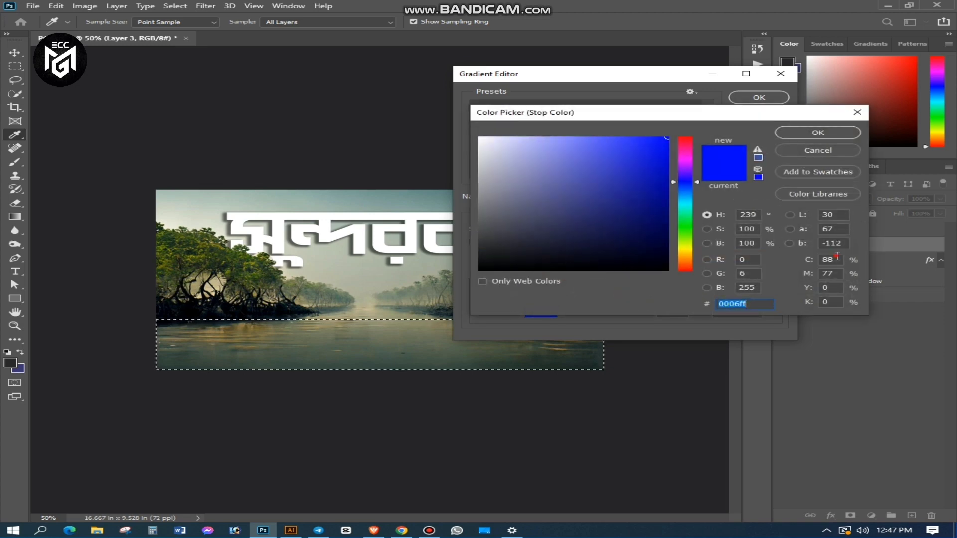
pyautogui.moveTo(837, 256); pyautogui.dragTo(771, 262)
pyautogui.write('0')
pyautogui.press('Tab')
pyautogui.write('100')
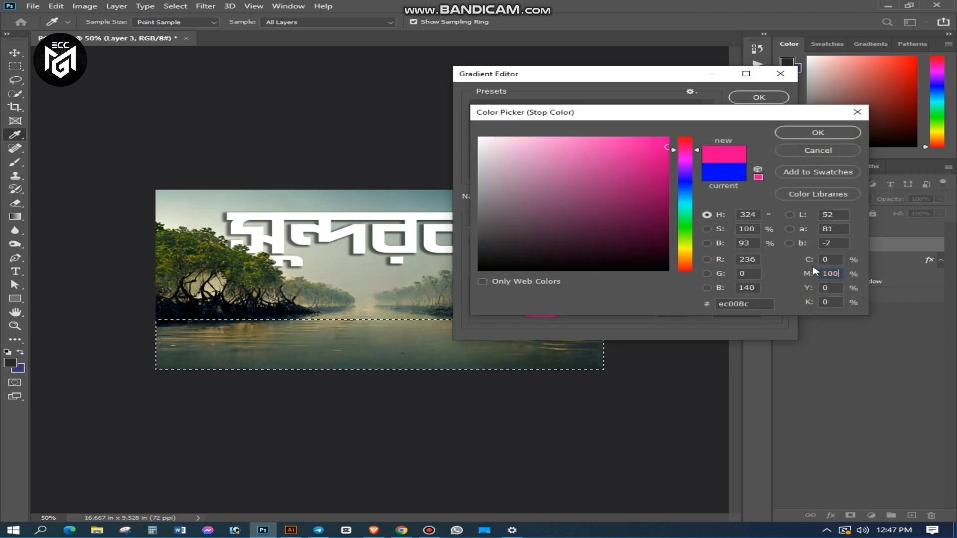
pyautogui.write('100')
pyautogui.press('Return')
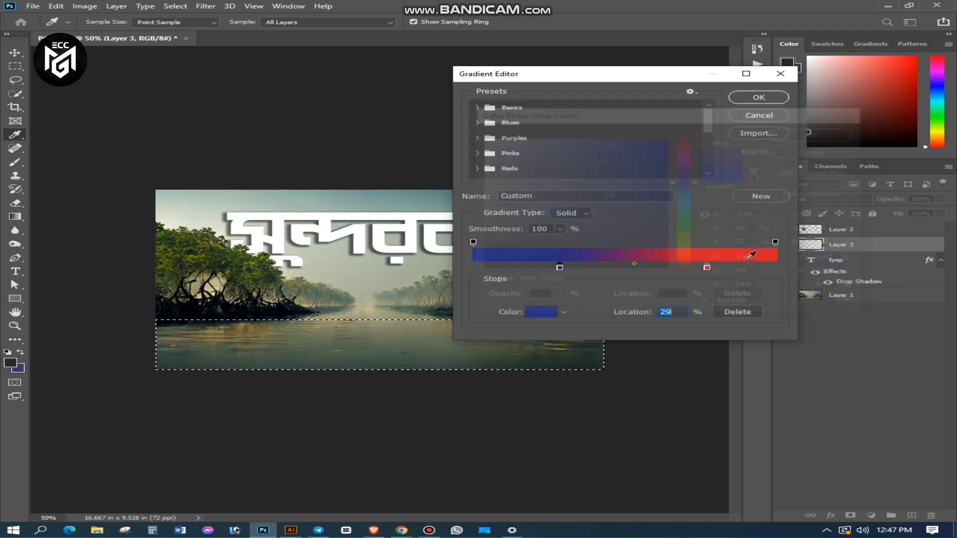
# Accept the gradient and fill the selected river strip with it horizontally, from blue at the left edge to red at the right.
pyautogui.click(759, 98)
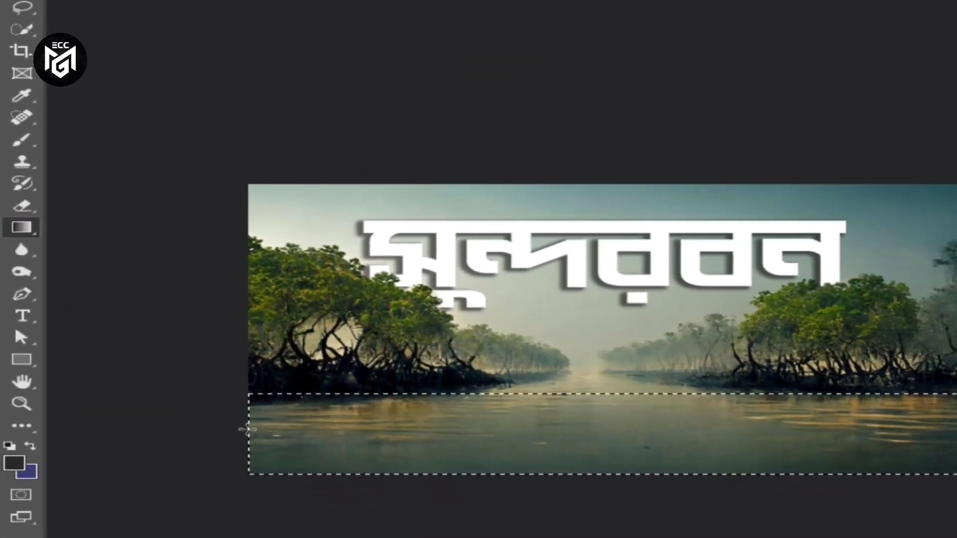
pyautogui.moveTo(155, 342); pyautogui.dragTo(500, 371)
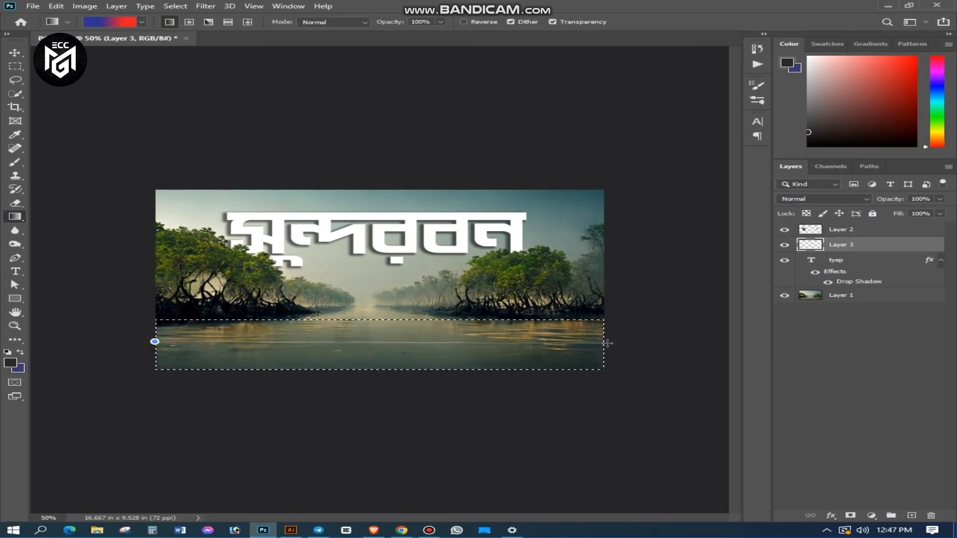
pyautogui.moveTo(604, 343); pyautogui.dragTo(604, 342)
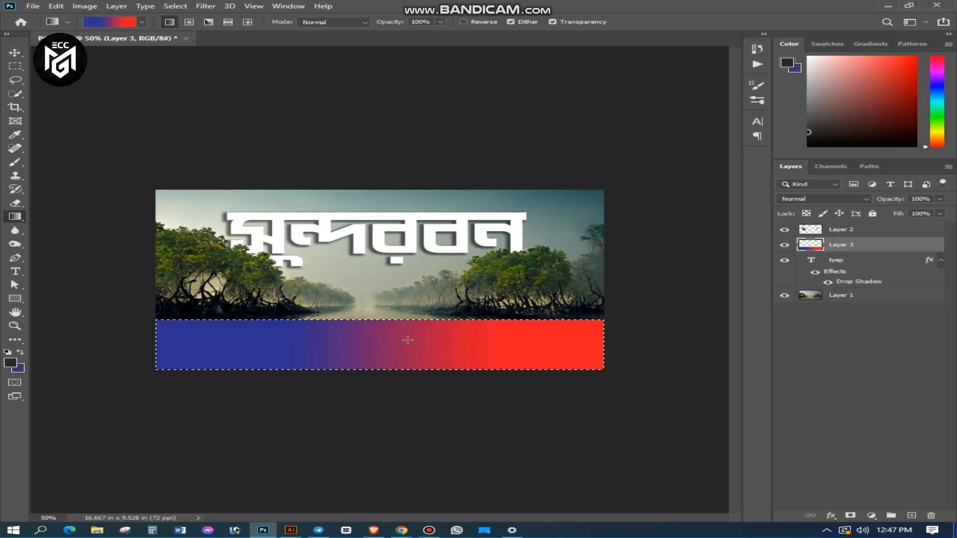
# Add a placeholder text layer on the gradient band and scale it to about 866%.
pyautogui.press('t')
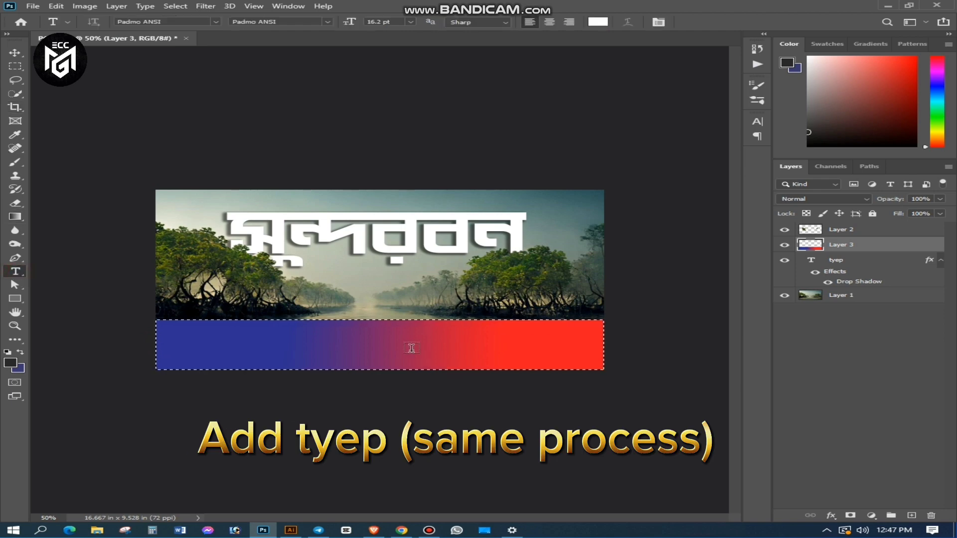
pyautogui.click(351, 344)
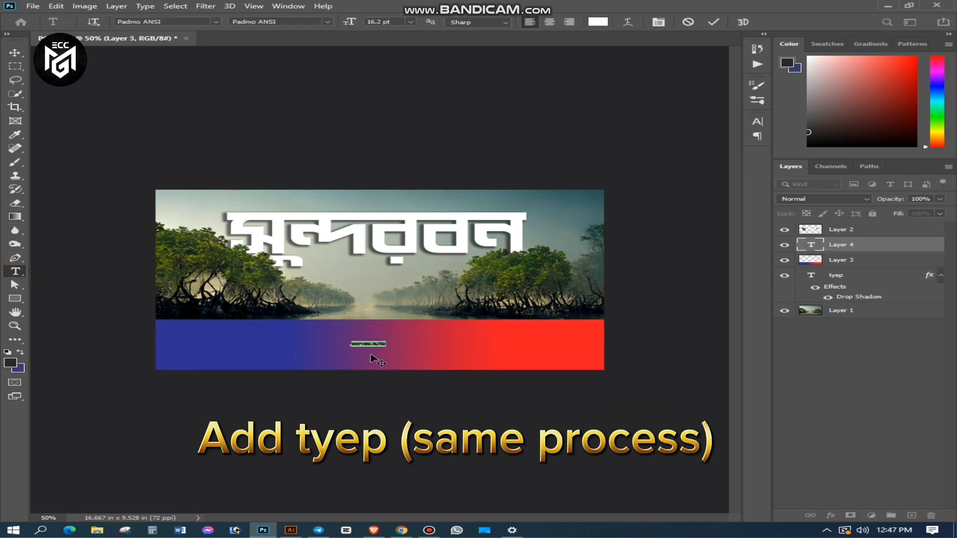
pyautogui.click(15, 53)
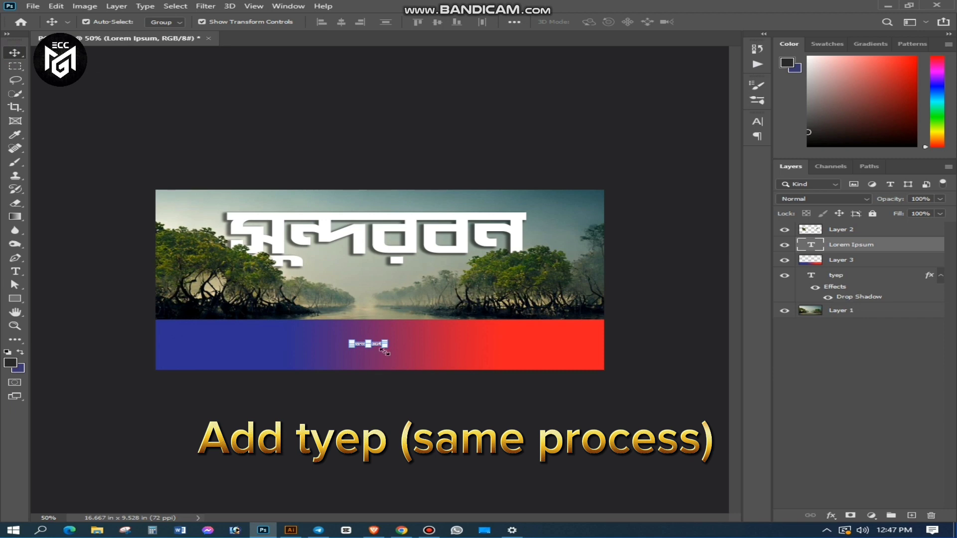
pyautogui.moveTo(401, 349); pyautogui.dragTo(514, 366)
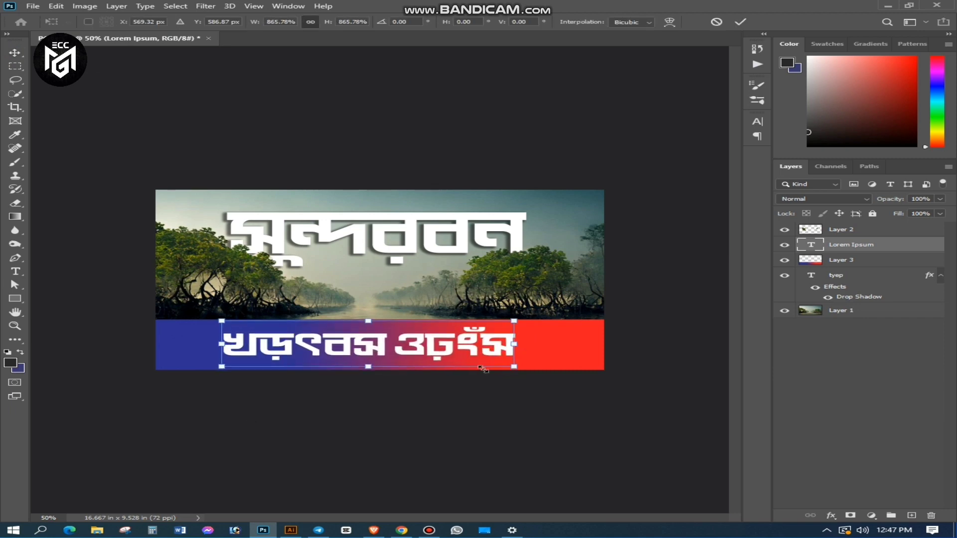
pyautogui.press('Return')
# Replace the placeholder text on the gradient band with "অচেনা সুন্দরবন".
pyautogui.click(15, 271)
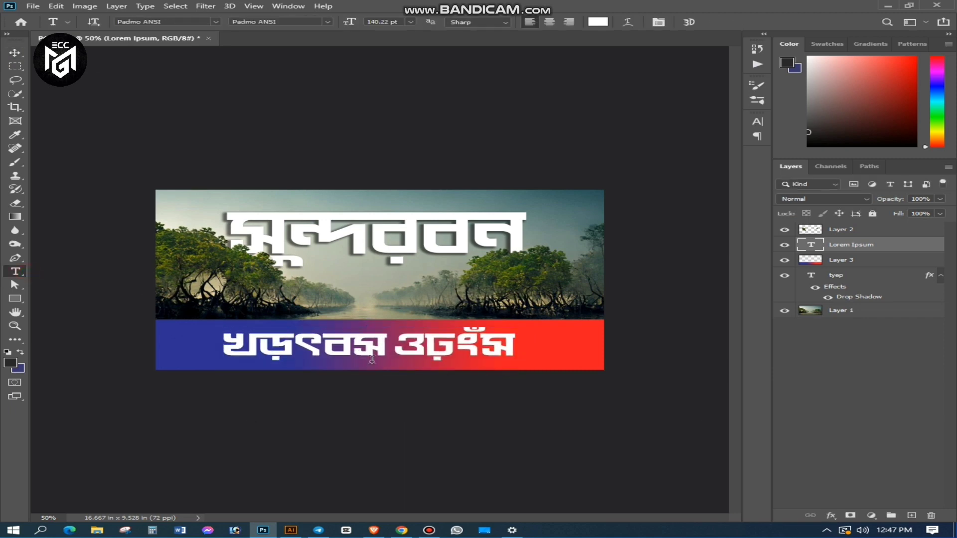
pyautogui.click(339, 344)
pyautogui.tripleClick(339, 344)
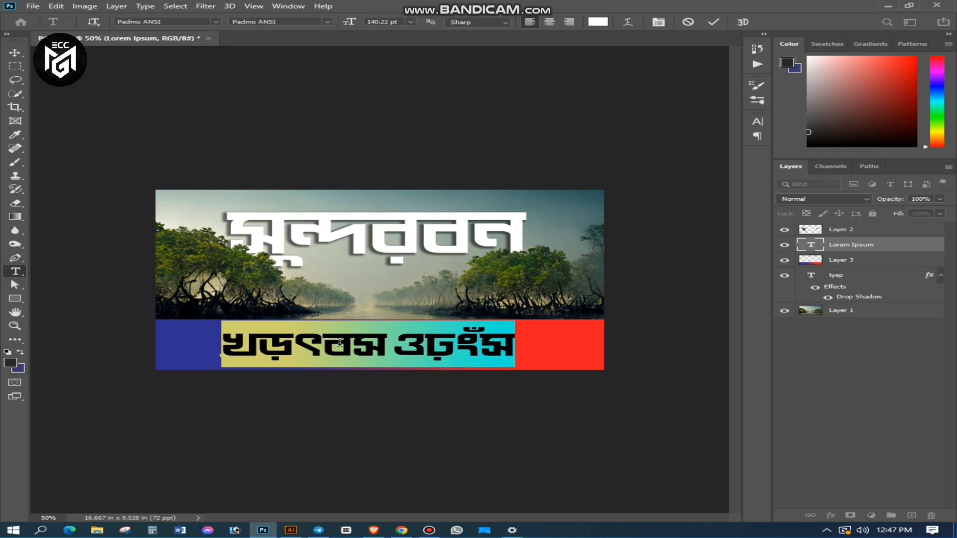
pyautogui.press('BackSpace')
pyautogui.write('অচেসা')
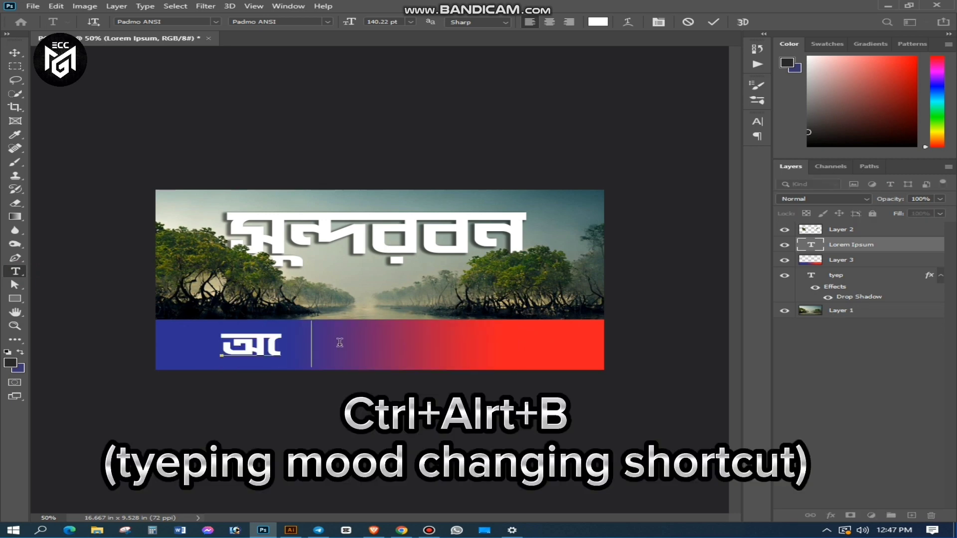
pyautogui.press('BackSpace')
pyautogui.press('BackSpace')
pyautogui.write('না সুন')
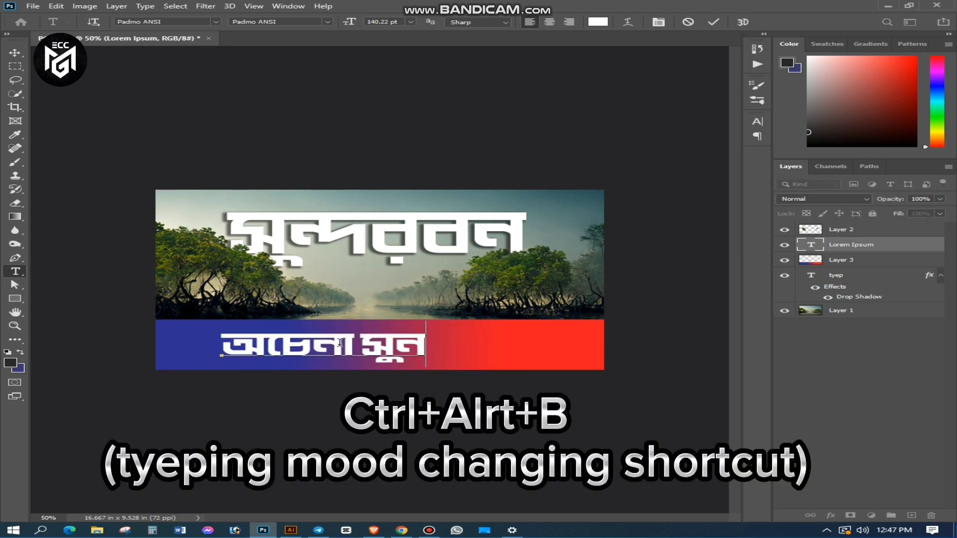
pyautogui.write('্দরবন')
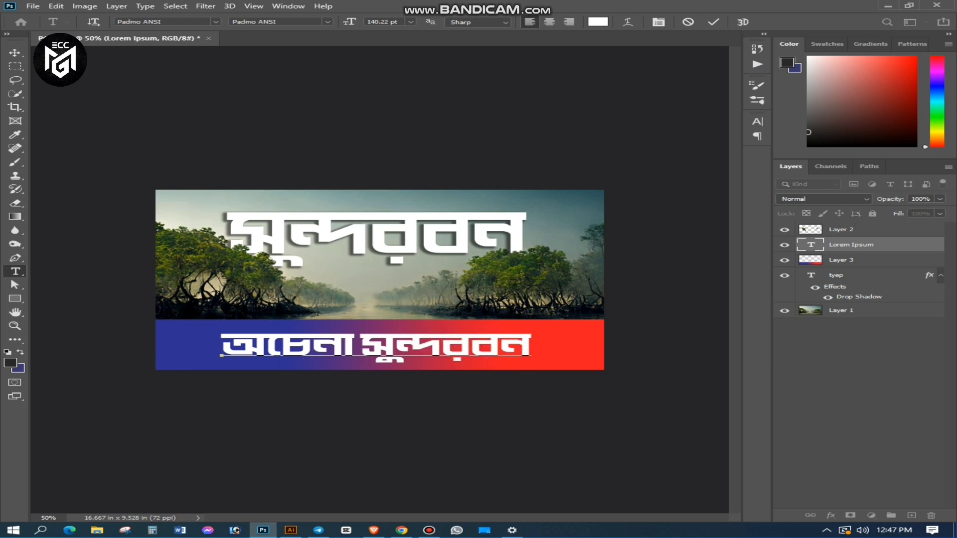
# Scale the "অচেনা সুন্দরবন" text down to about 80% around its center and apply the transform.
pyautogui.click(15, 52)
pyautogui.moveTo(529, 332); pyautogui.dragTo(501, 349)
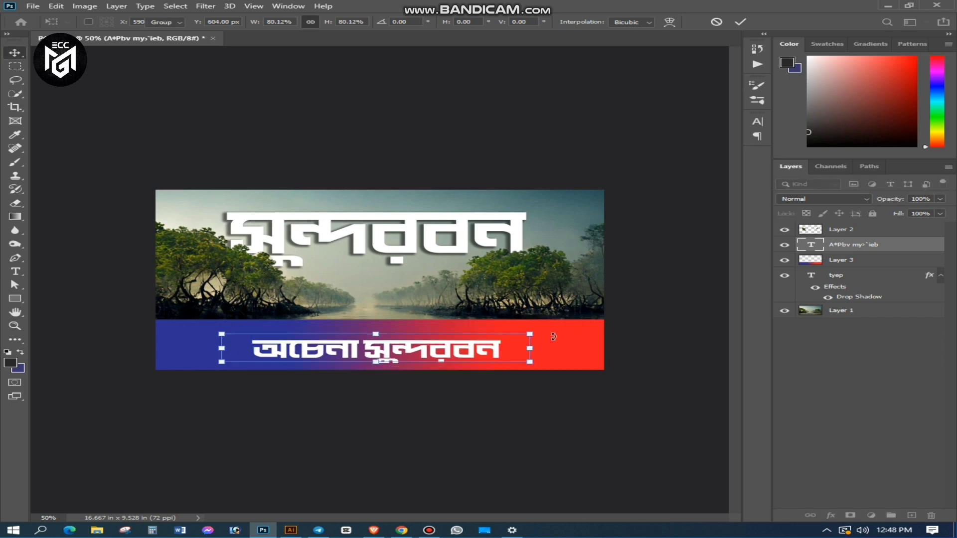
pyautogui.press('Return')
# Rename the new text layer as "tyep-1".
pyautogui.doubleClick(856, 245)
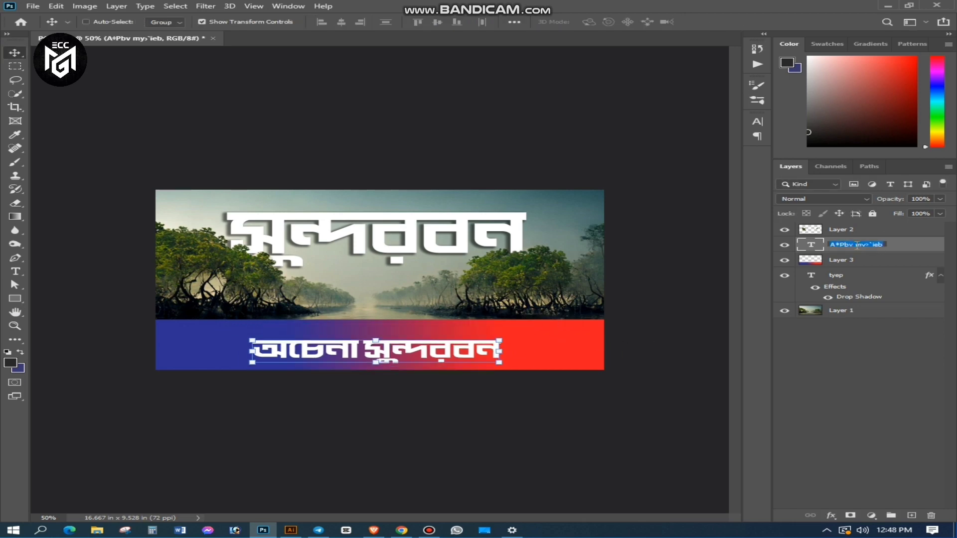
pyautogui.write('tyep-1')
pyautogui.click(908, 245)
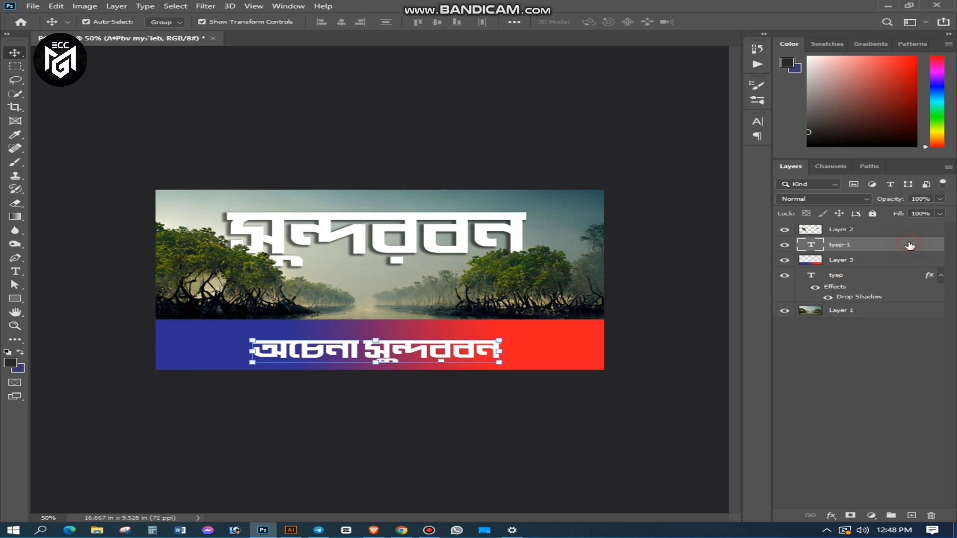
# Apply a drop shadow to the "tyep-1" layer with 50% opacity, 20% spread and 10 px size.
pyautogui.doubleClick(891, 245)
pyautogui.click(435, 271)
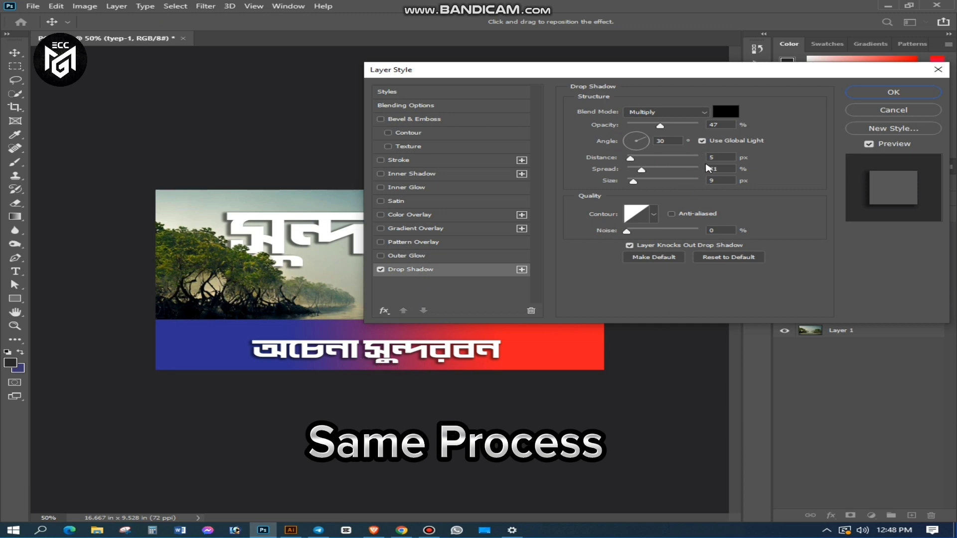
pyautogui.doubleClick(713, 125)
pyautogui.write('50')
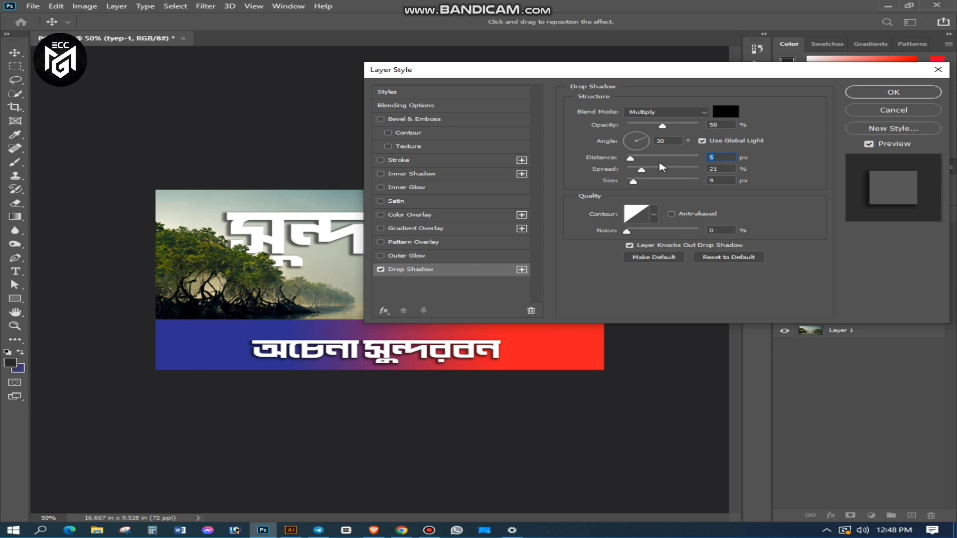
pyautogui.write('20')
pyautogui.write('10')
pyautogui.click(890, 93)
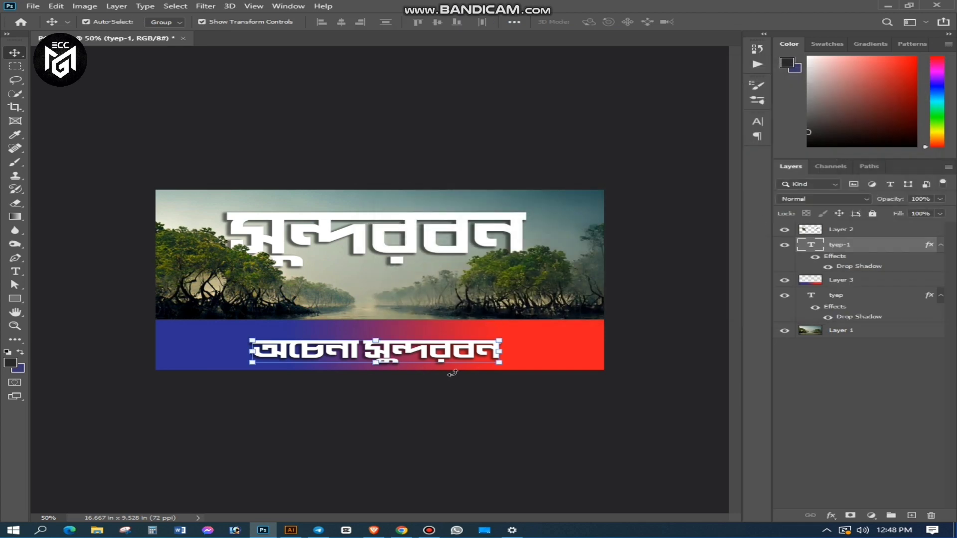
# Extend the gradient band slightly upward and fade its upper edge into the water with a soft 250 px Eraser stroke across the full width.
pyautogui.click(567, 345)
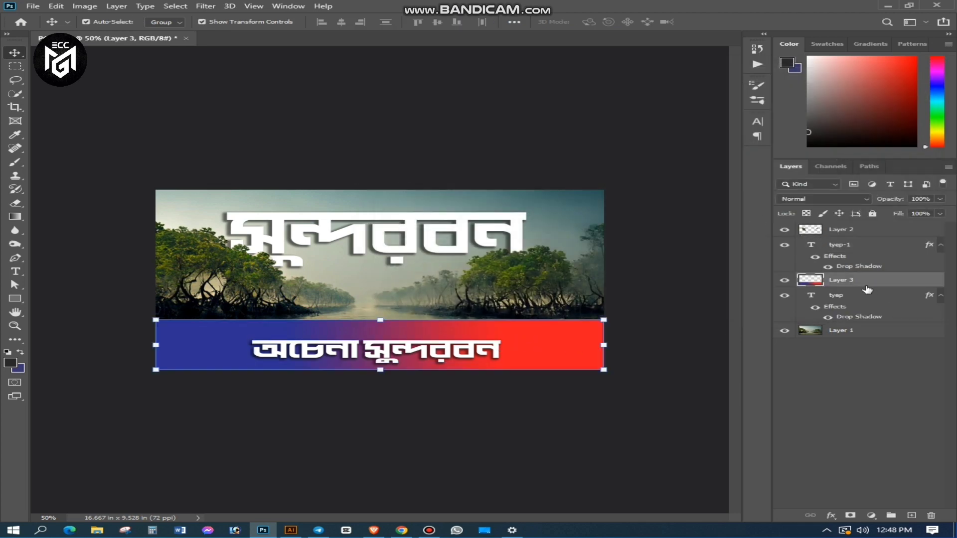
pyautogui.moveTo(383, 320); pyautogui.dragTo(383, 311)
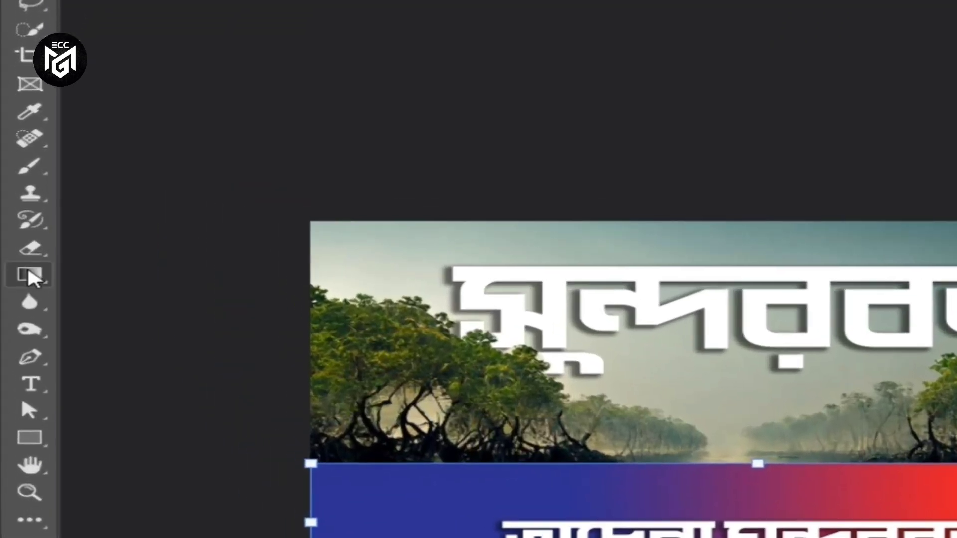
pyautogui.click(19, 217)
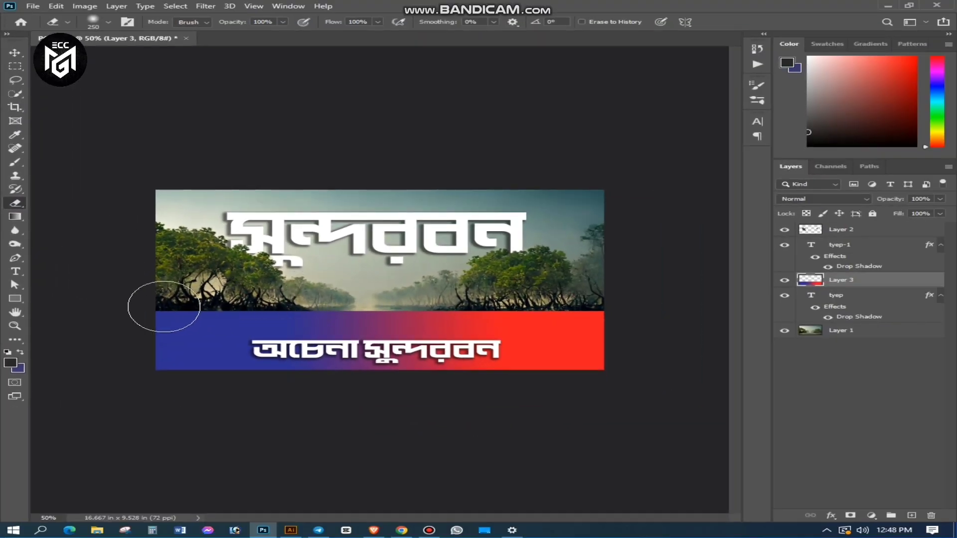
pyautogui.moveTo(139, 311); pyautogui.dragTo(638, 306)
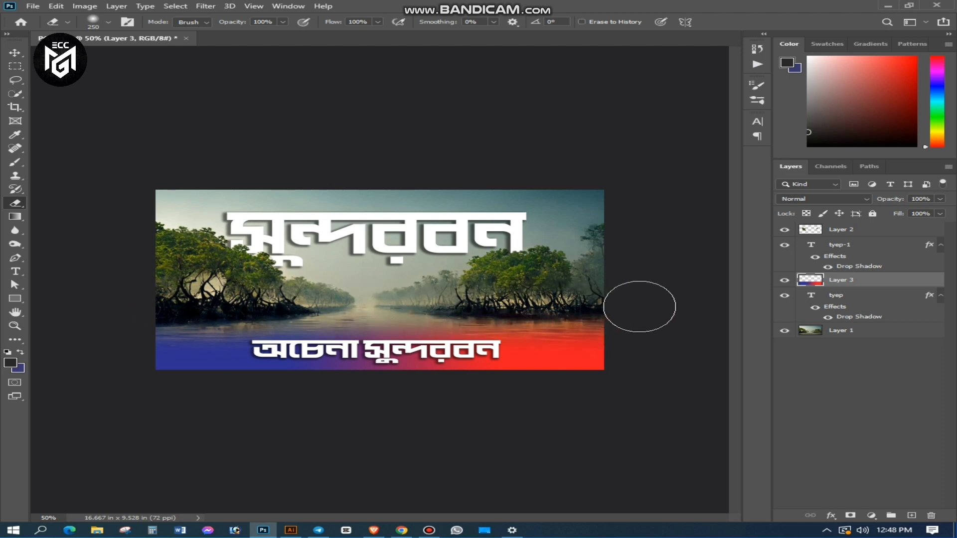
pyautogui.click(15, 53)
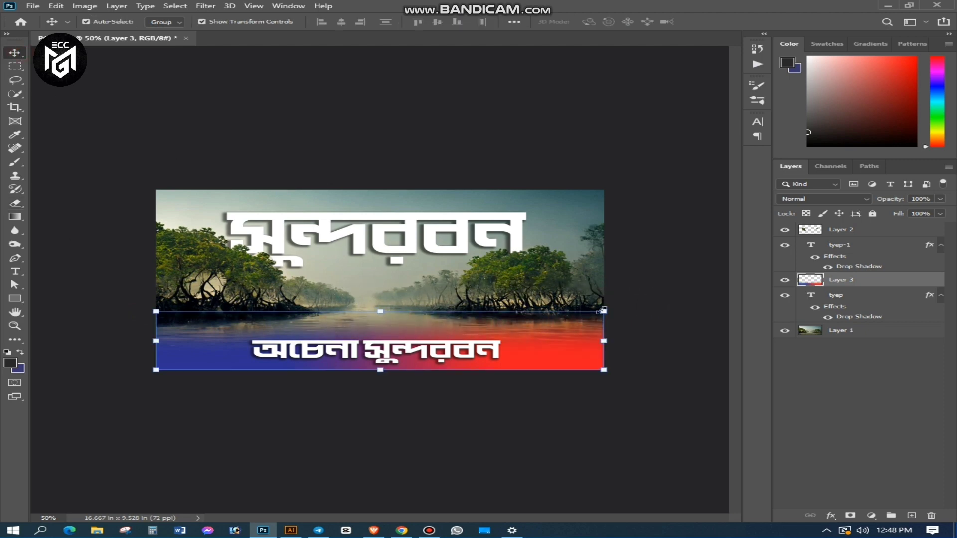
pyautogui.scroll(3, 635, 330)
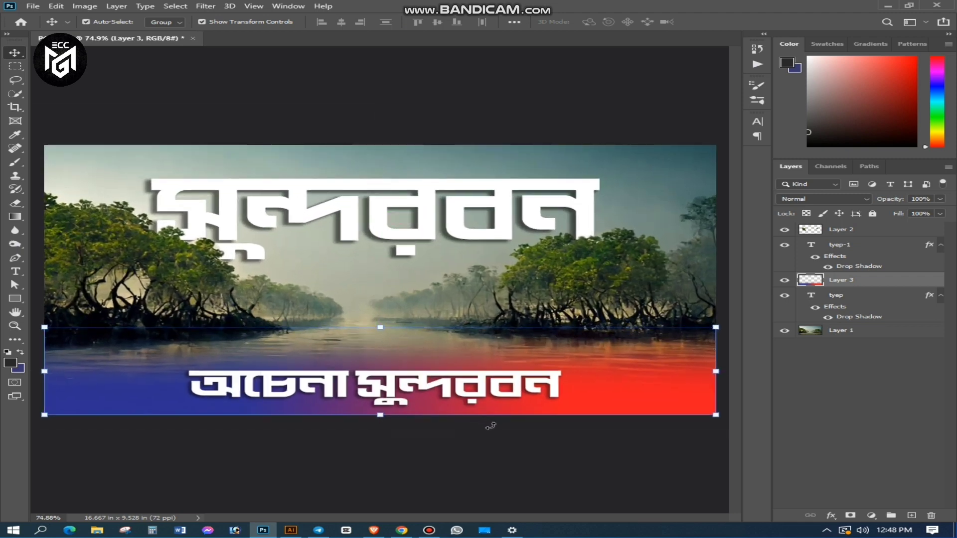
pyautogui.click(488, 426)
pyautogui.click(476, 395)
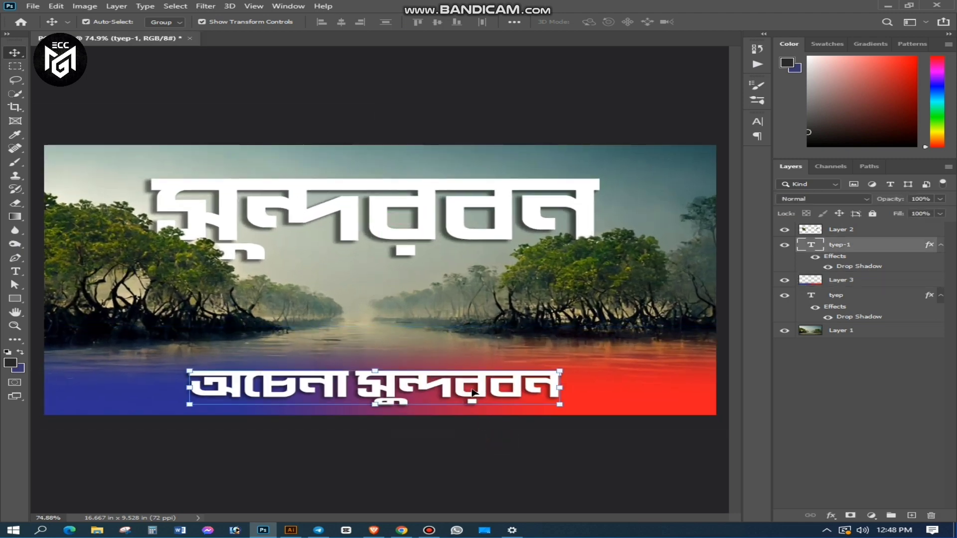
pyautogui.click(470, 455)
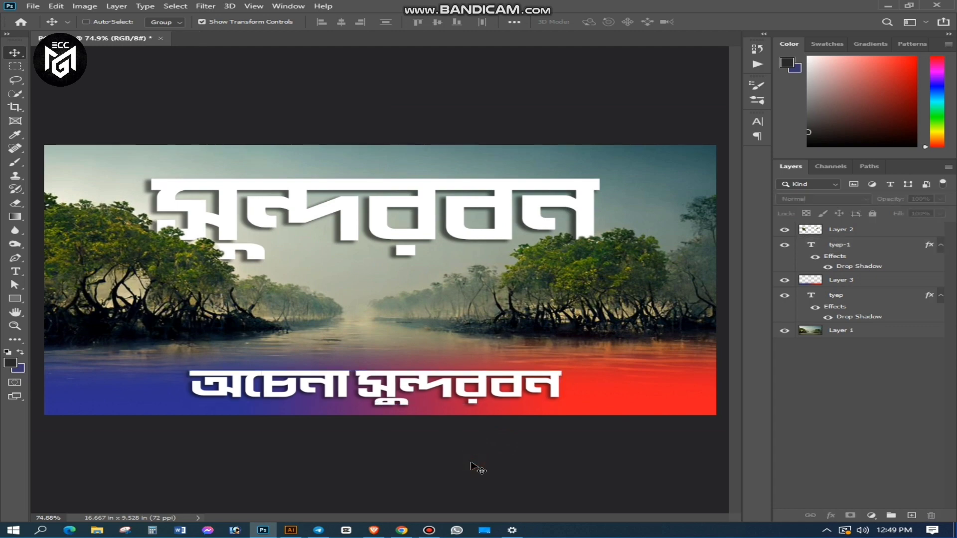
# Export the design with Save for Web as a PNG-8 image named "Sundorban" in the Sundorban folder.
pyautogui.hotkey('ctrl', 'alt', 'shift', 's')
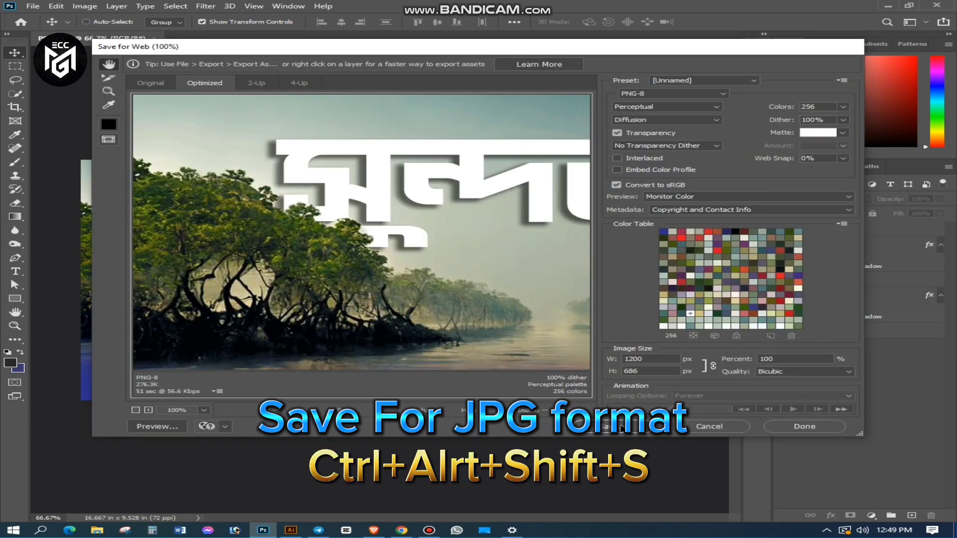
pyautogui.click(618, 427)
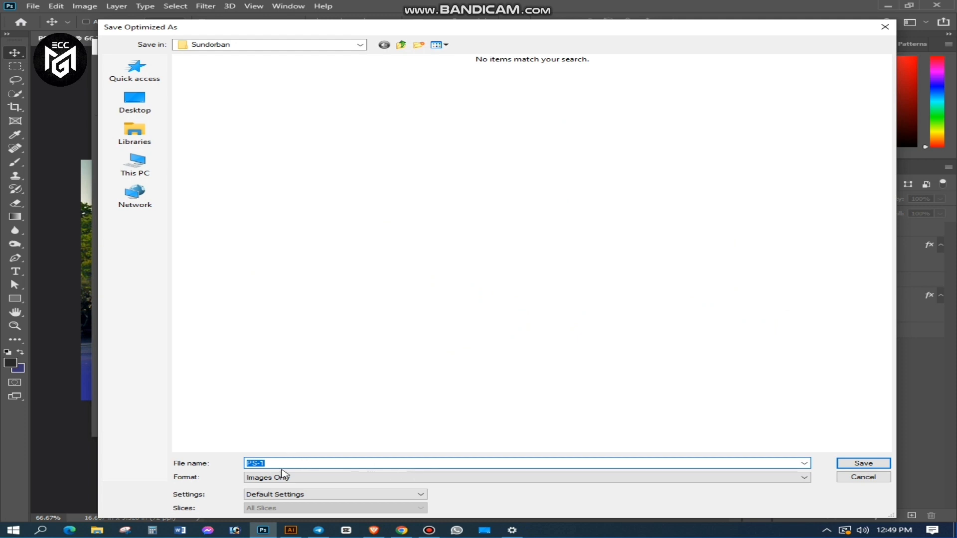
pyautogui.write('Sundorban')
pyautogui.click(862, 463)
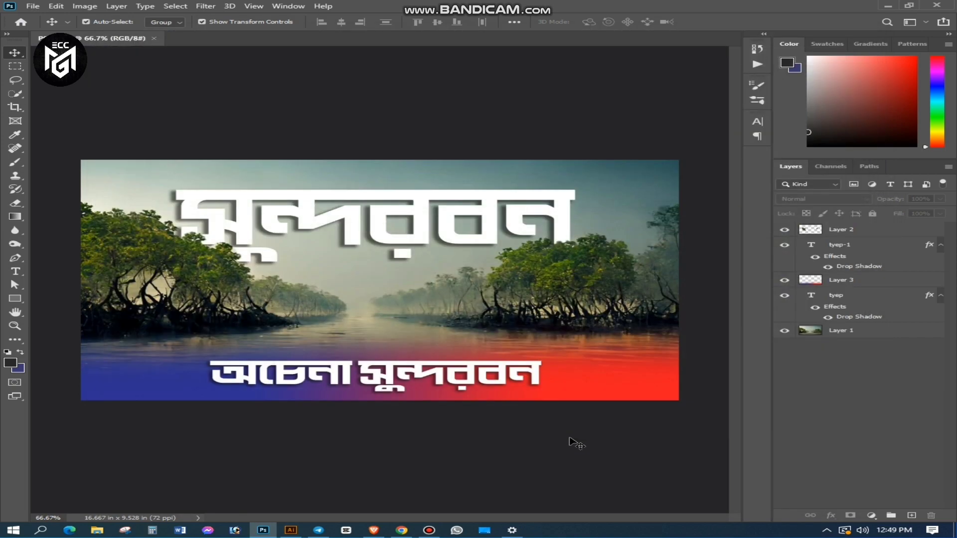